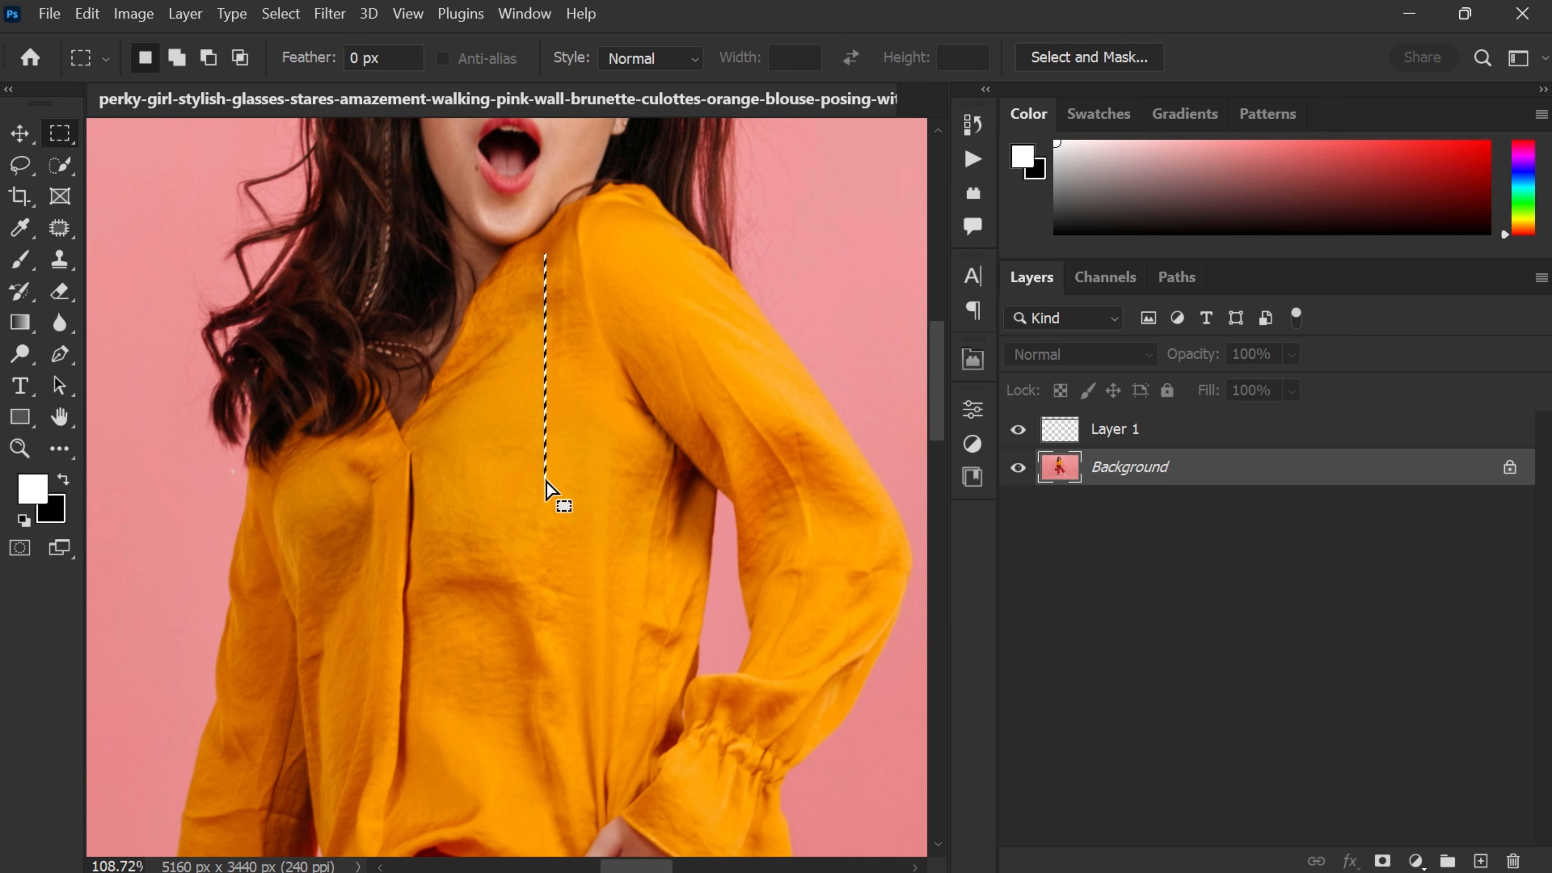
# Step: Copy the selected thin blouse strip to a new layer and stretch it horizontally across the full canvas width
pyautogui.hotkey('ctrl', 'j')
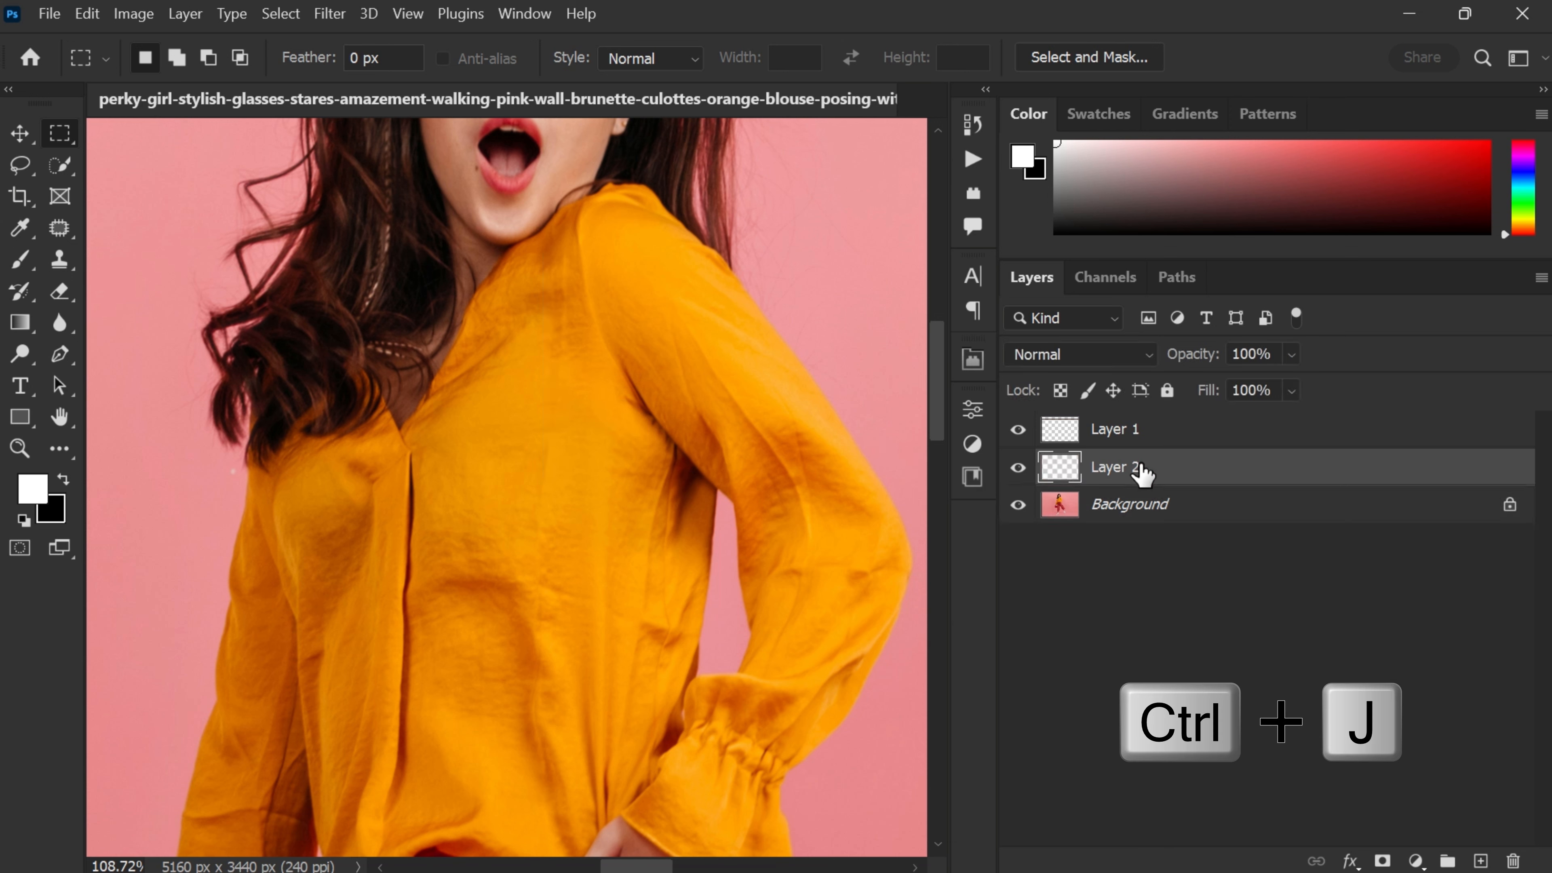
pyautogui.hotkey('ctrl', '0')
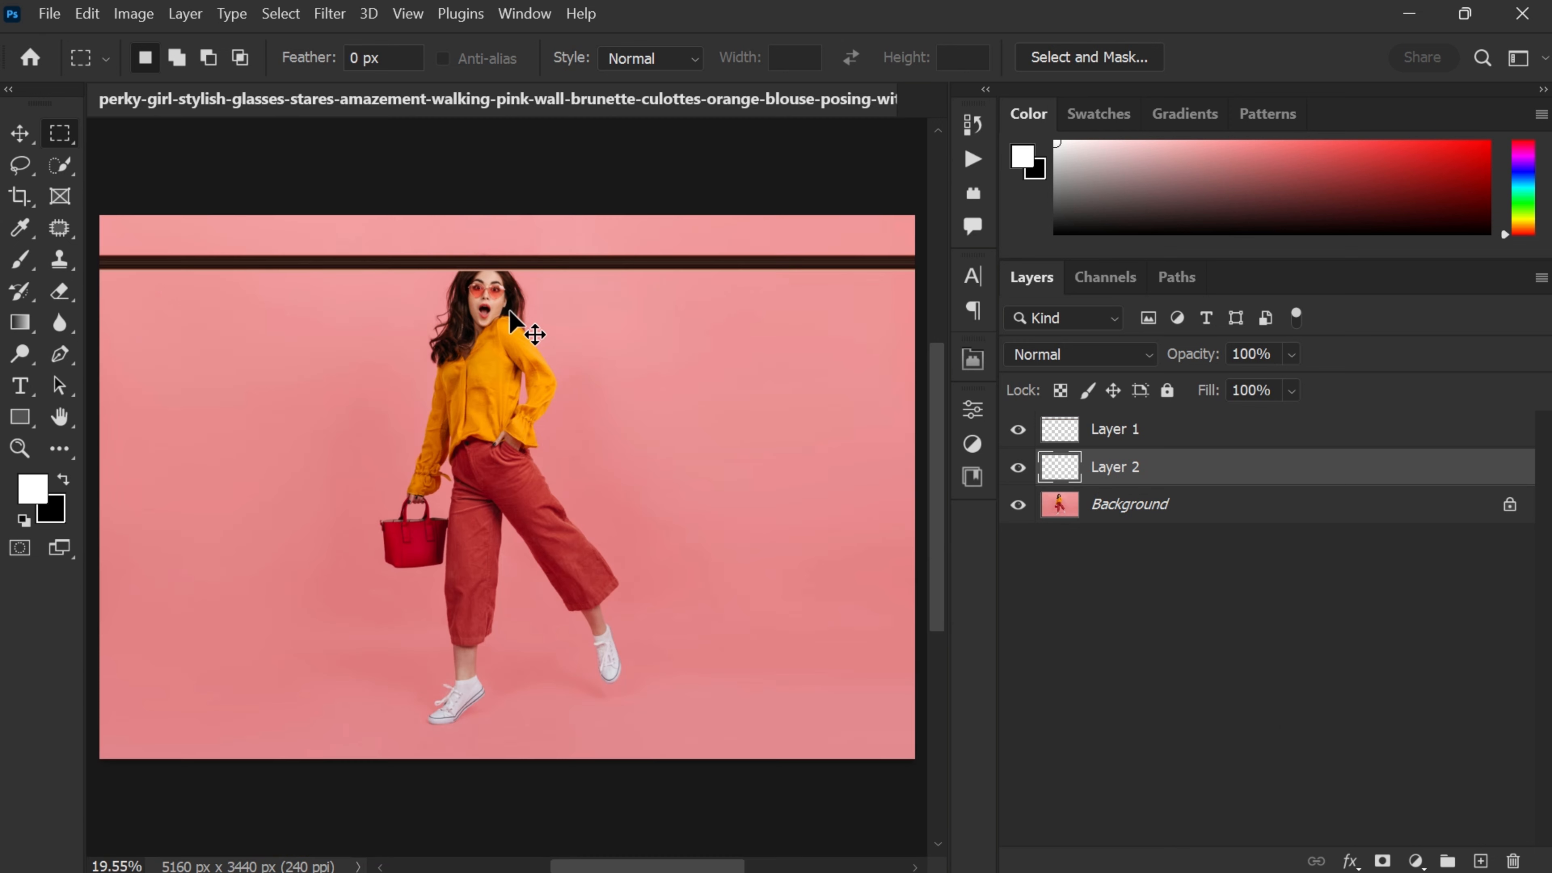
pyautogui.hotkey('ctrl', 't')
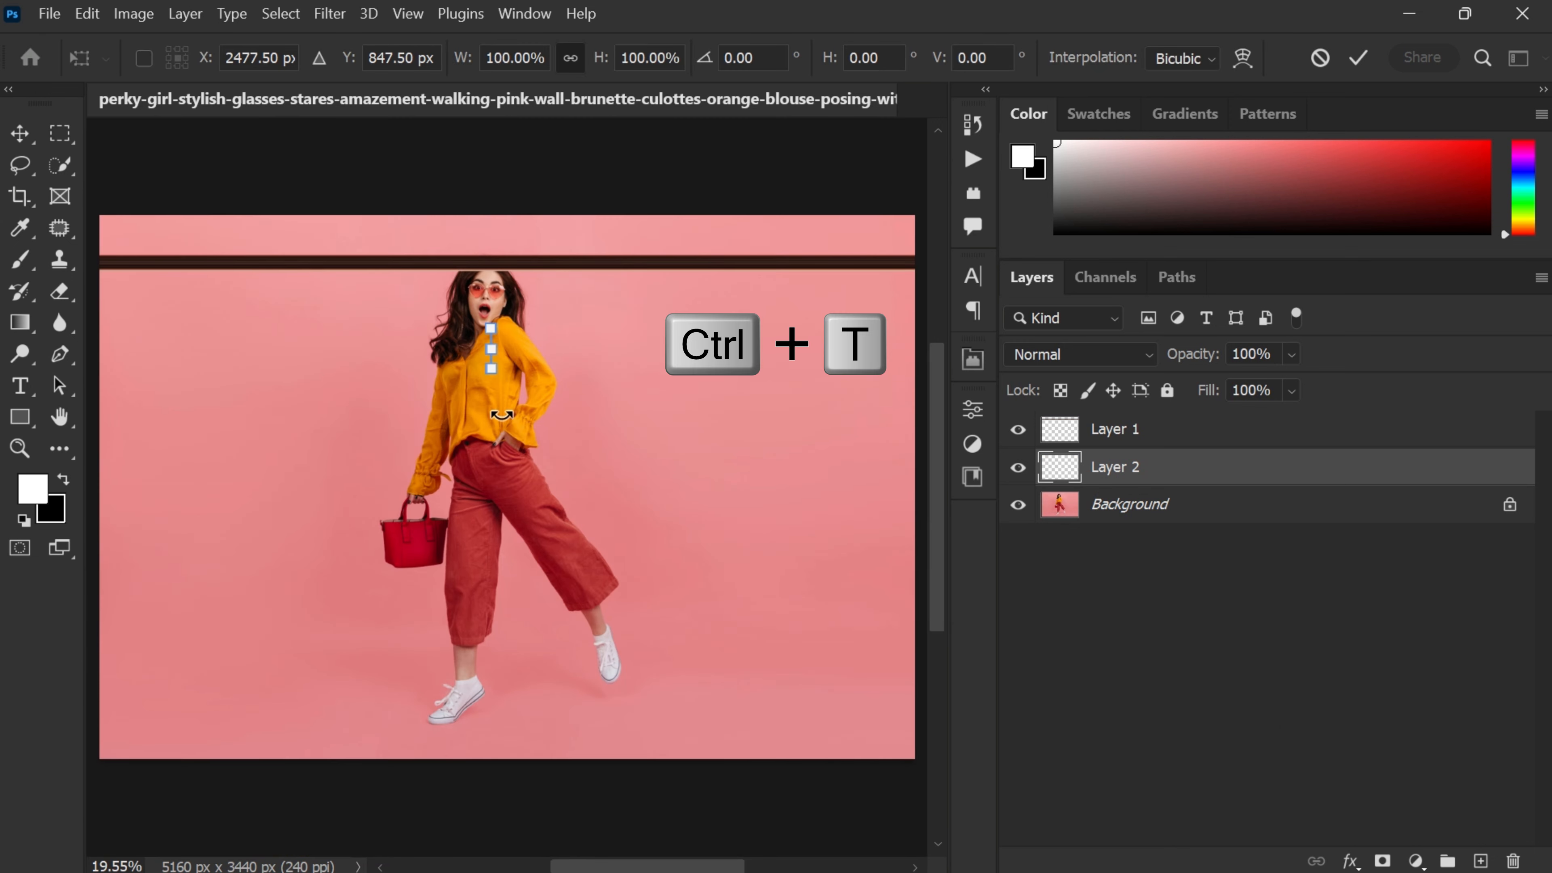
pyautogui.moveTo(506, 353); pyautogui.dragTo(914, 350)
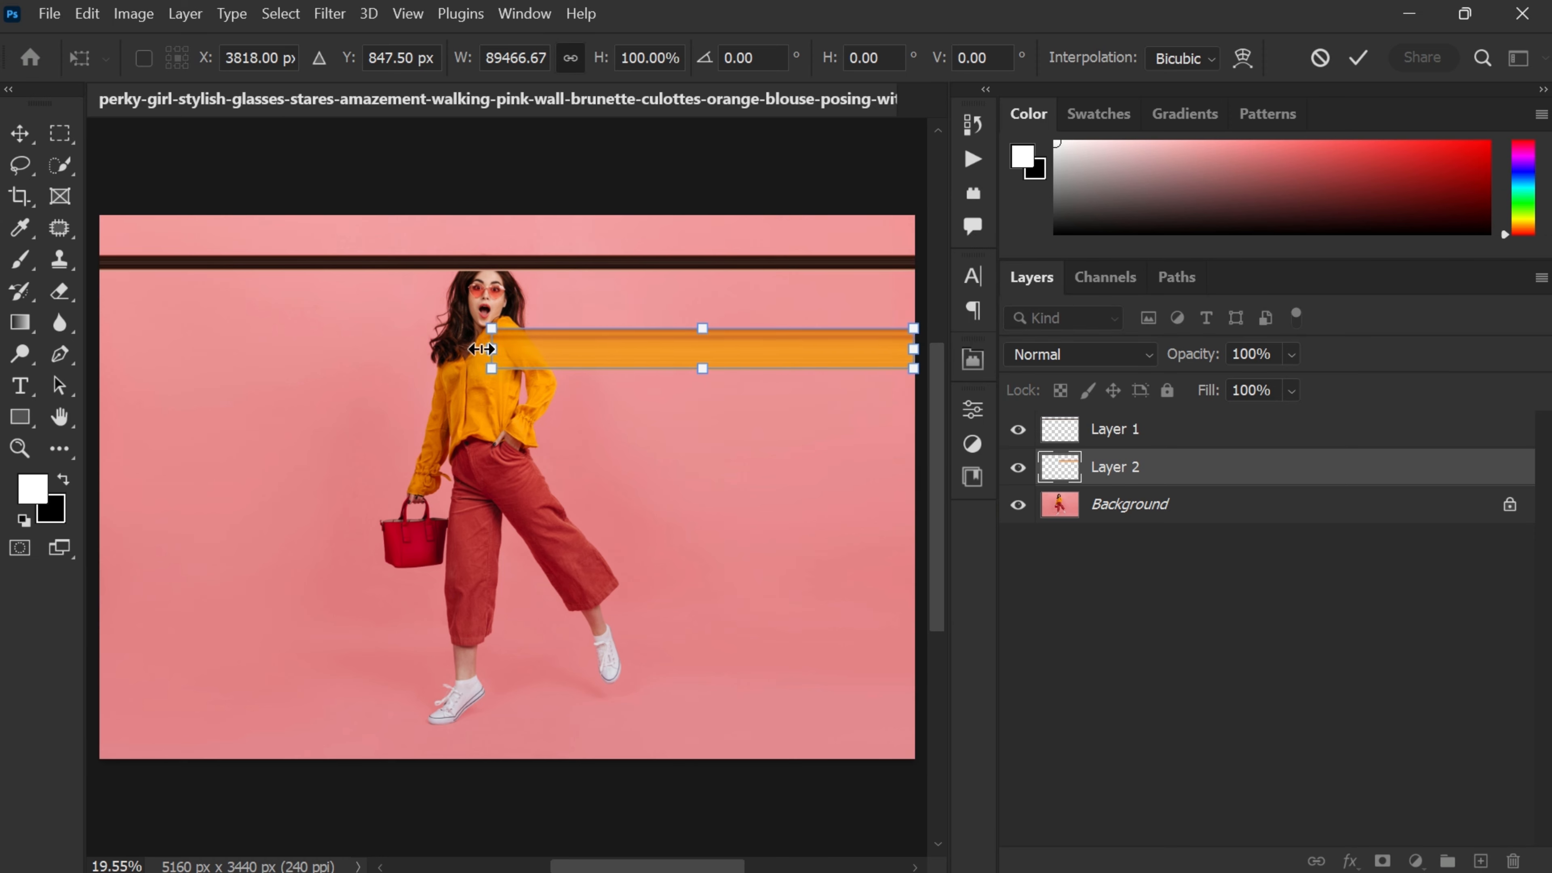
pyautogui.moveTo(482, 349); pyautogui.dragTo(99, 349)
pyautogui.press('Return')
# Step: Select a thin vertical strip of the red trousers on the Background layer and copy it to a new layer
pyautogui.press('m')
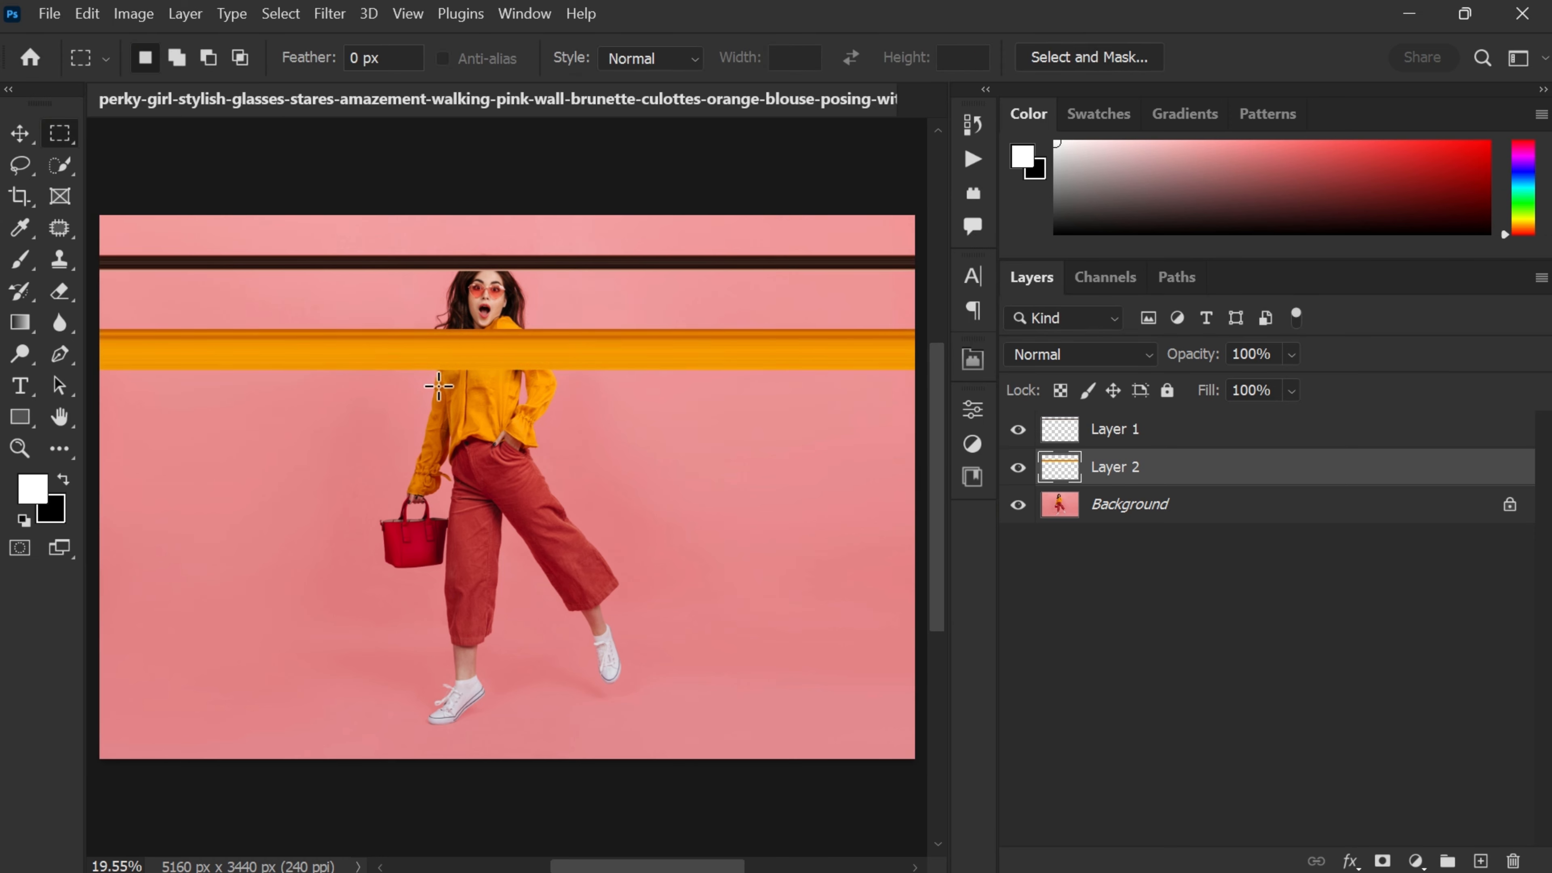
pyautogui.scroll(8, 477, 465)
pyautogui.scroll(3, 446, 531)
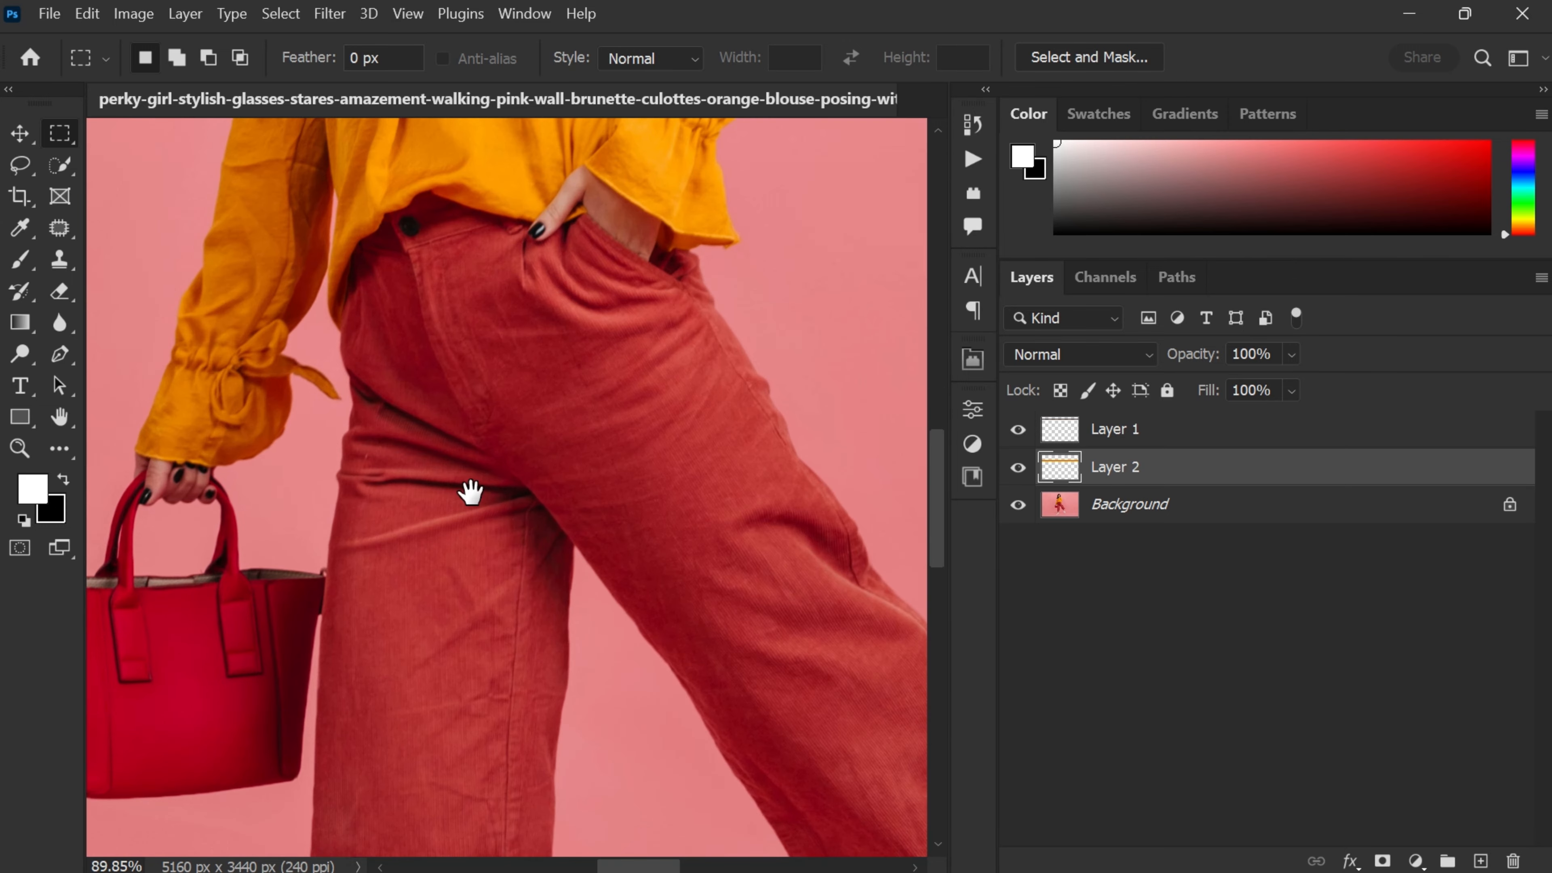
pyautogui.moveTo(448, 270); pyautogui.dragTo(450, 502)
pyautogui.click(1103, 510)
pyautogui.hotkey('ctrl', 'j')
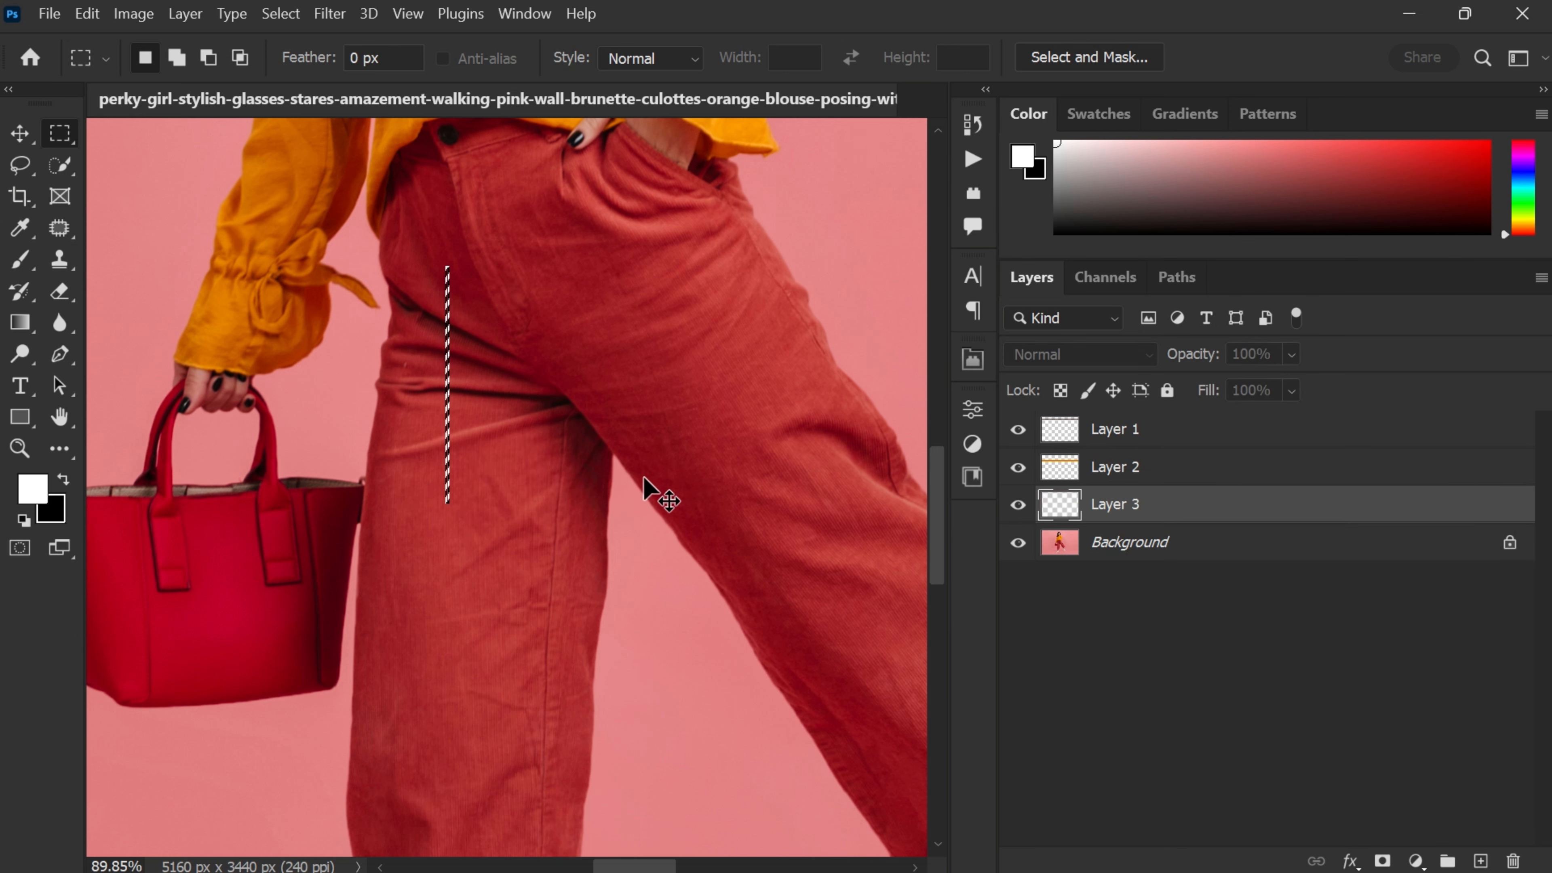
# Step: Stretch the copied trouser strip horizontally to both edges of the canvas
pyautogui.hotkey('ctrl', '0')
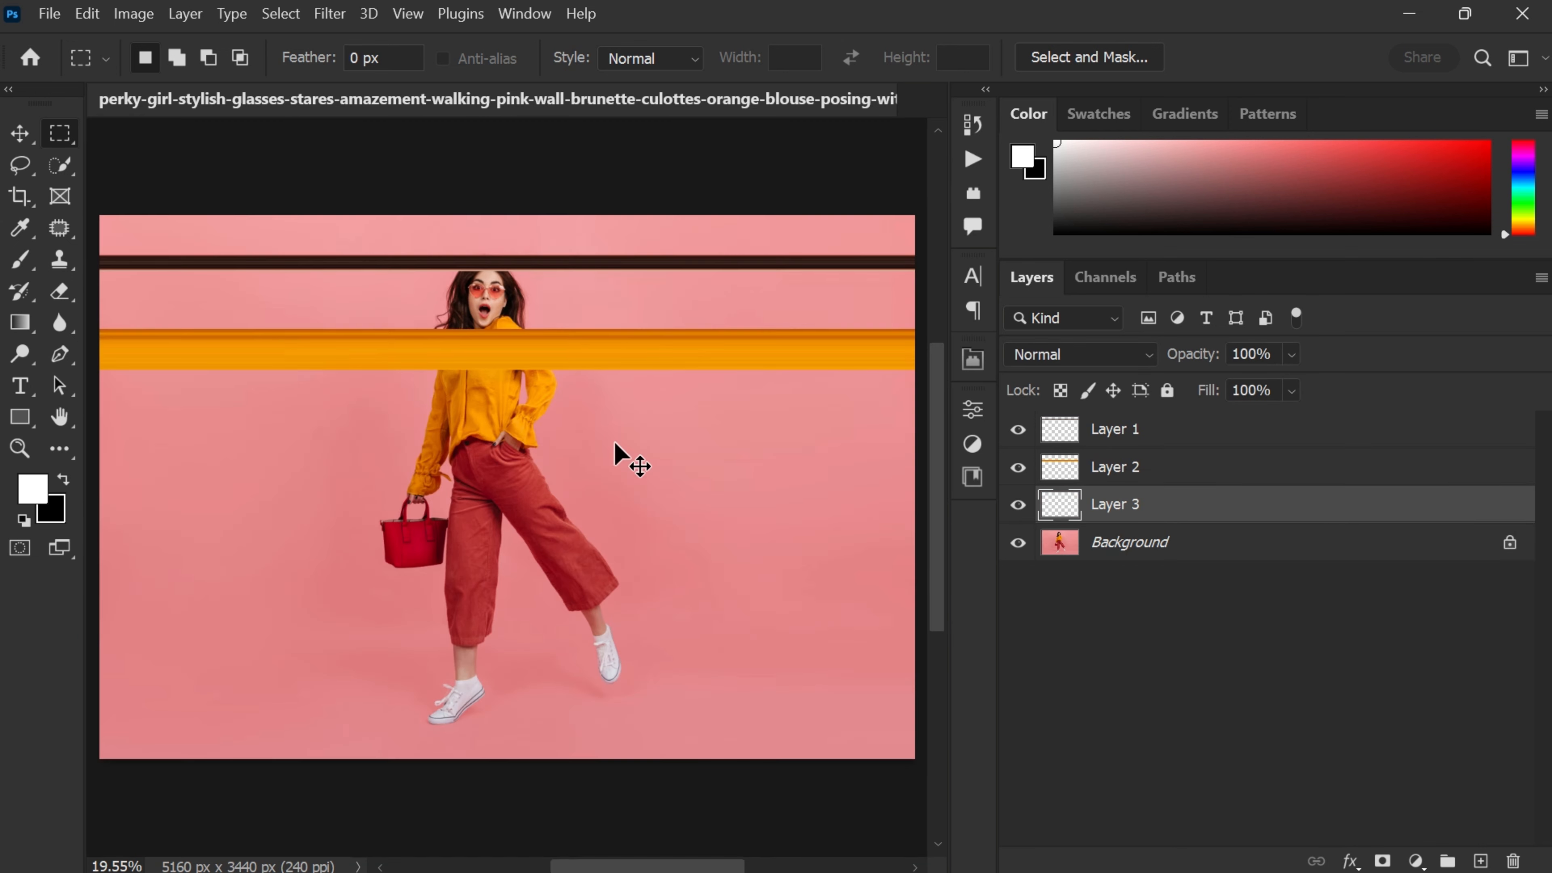
pyautogui.hotkey('ctrl', 't')
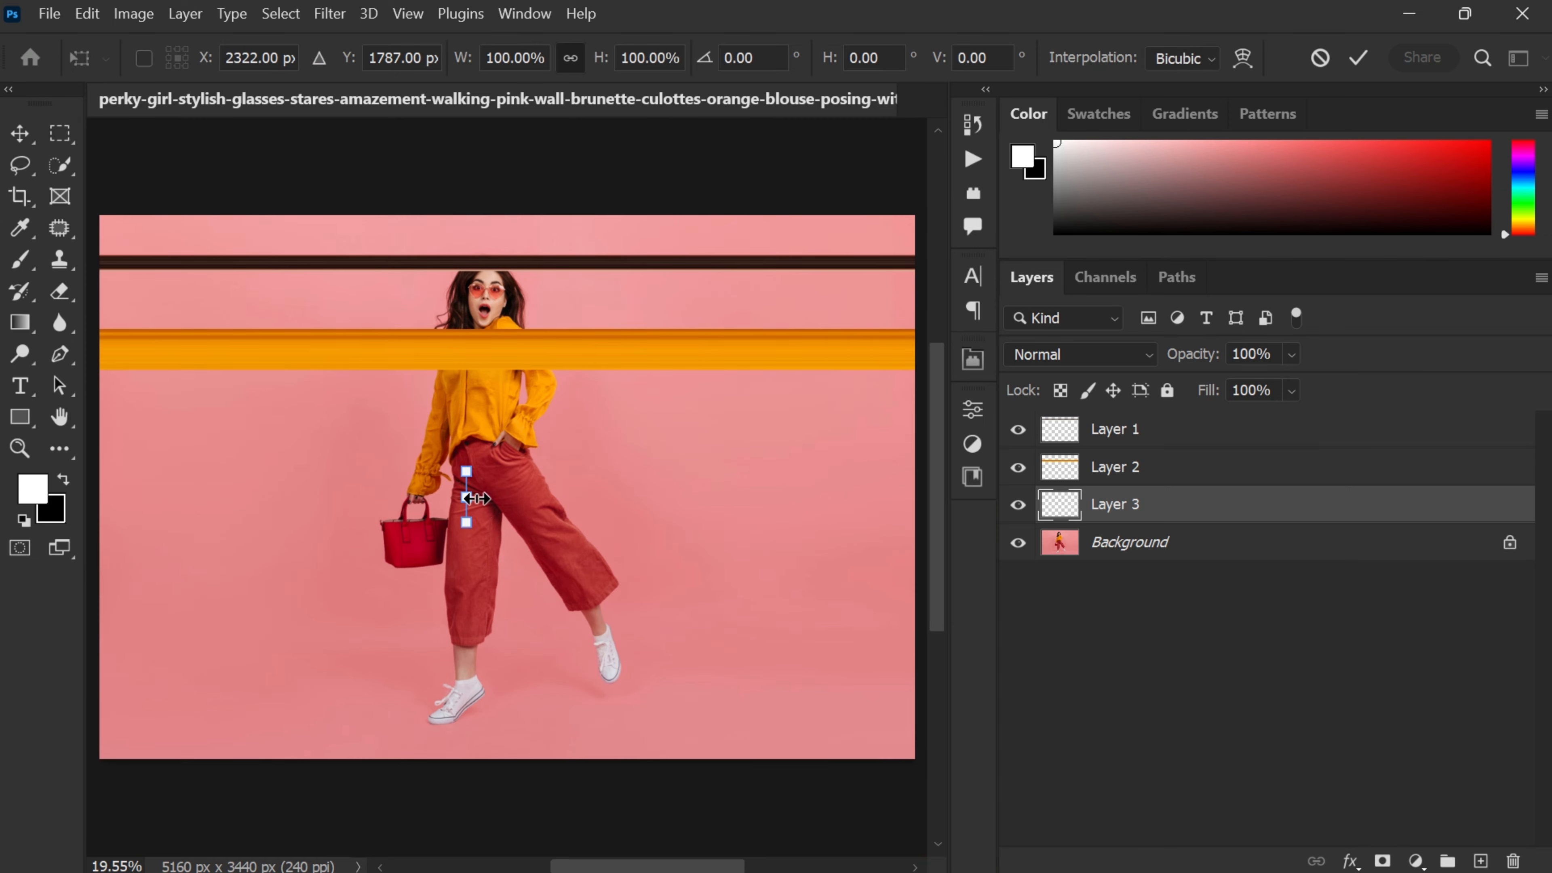
pyautogui.moveTo(475, 498); pyautogui.dragTo(913, 497)
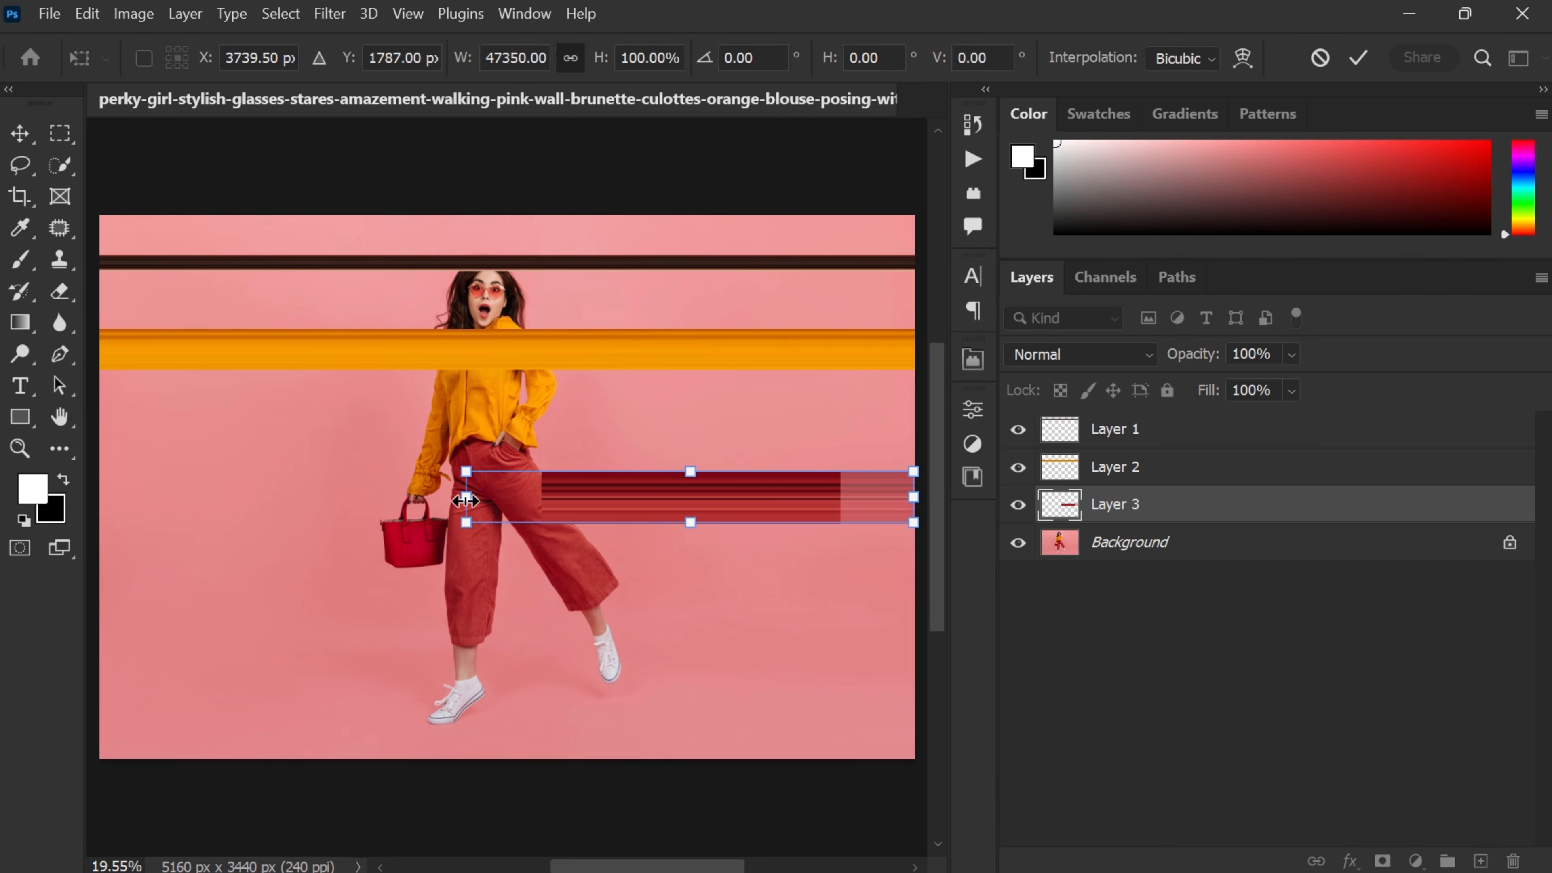
pyautogui.moveTo(466, 500); pyautogui.dragTo(99, 498)
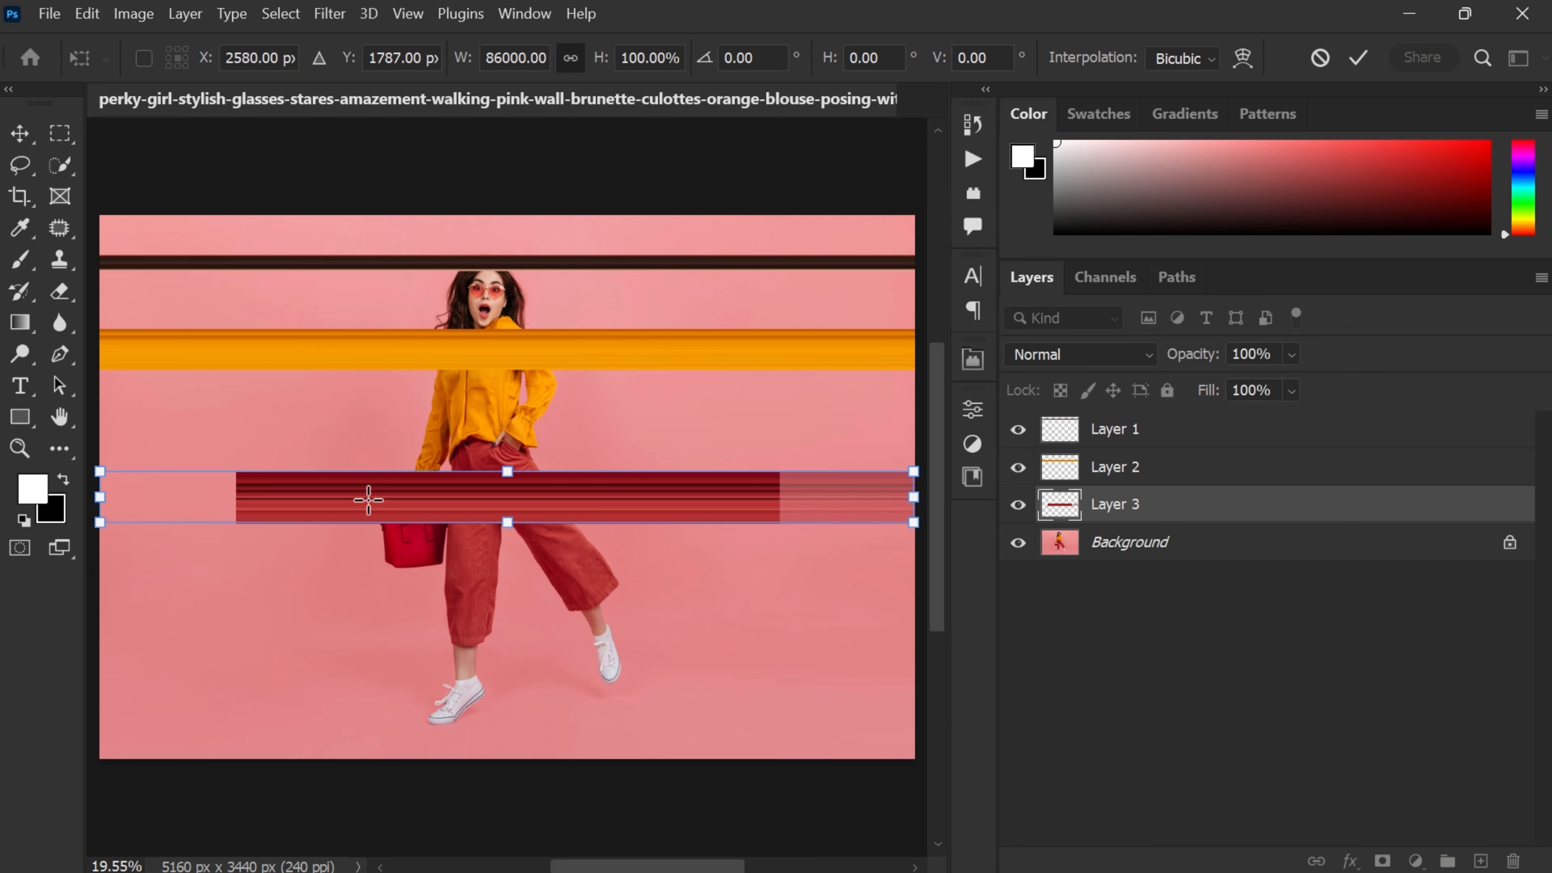
pyautogui.press('Return')
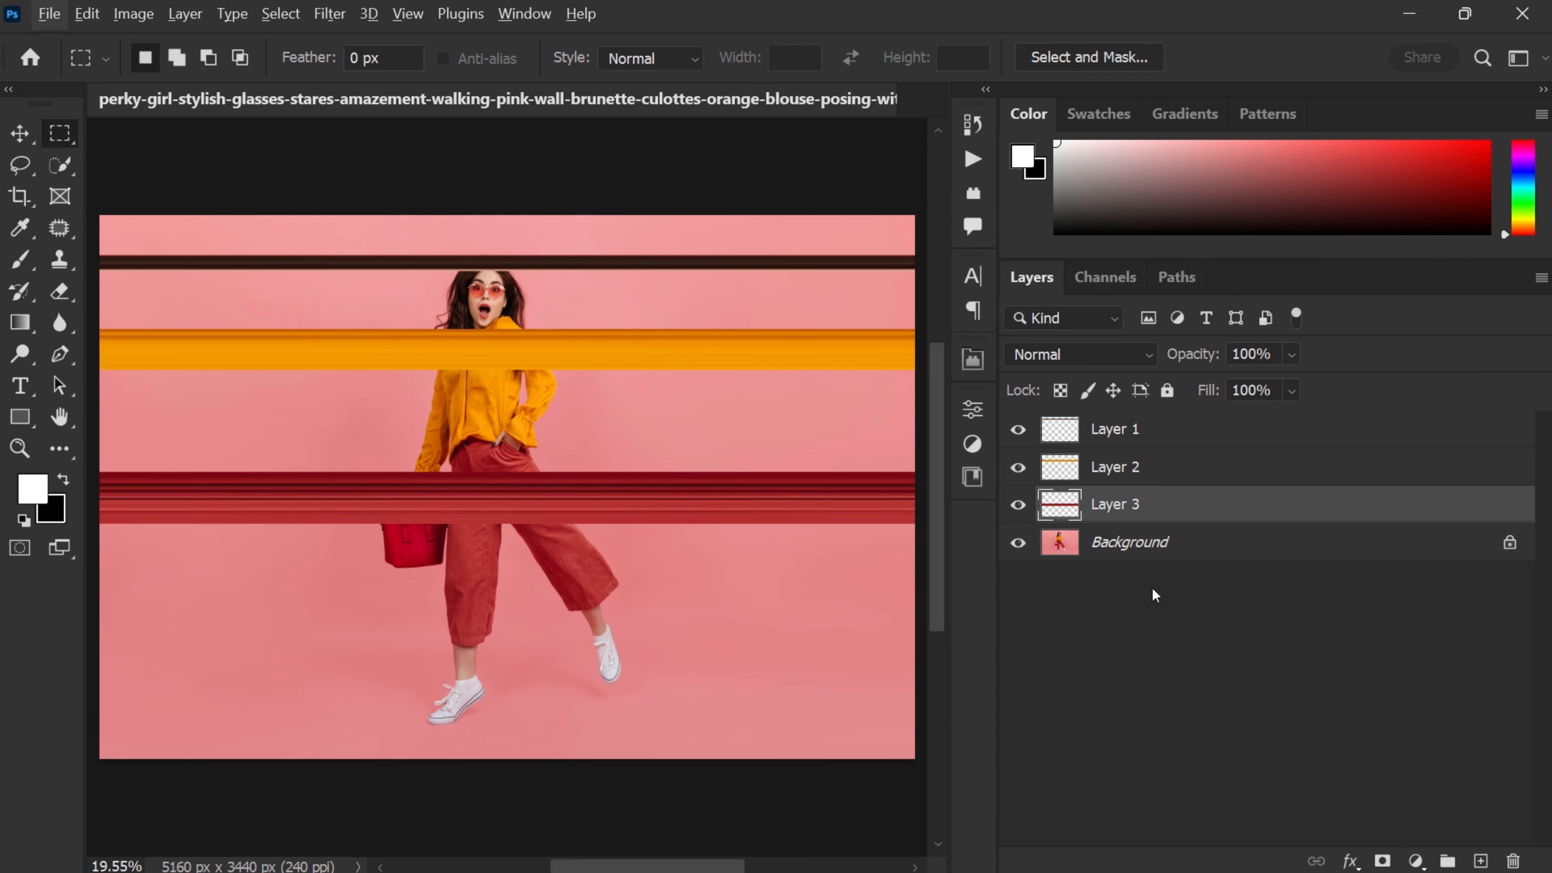
# Step: Select a vertical strip about 5 px wide and 205 px high across the white shoe on the Background layer and copy it to a new layer
pyautogui.click(1171, 553)
pyautogui.scroll(8, 554, 683)
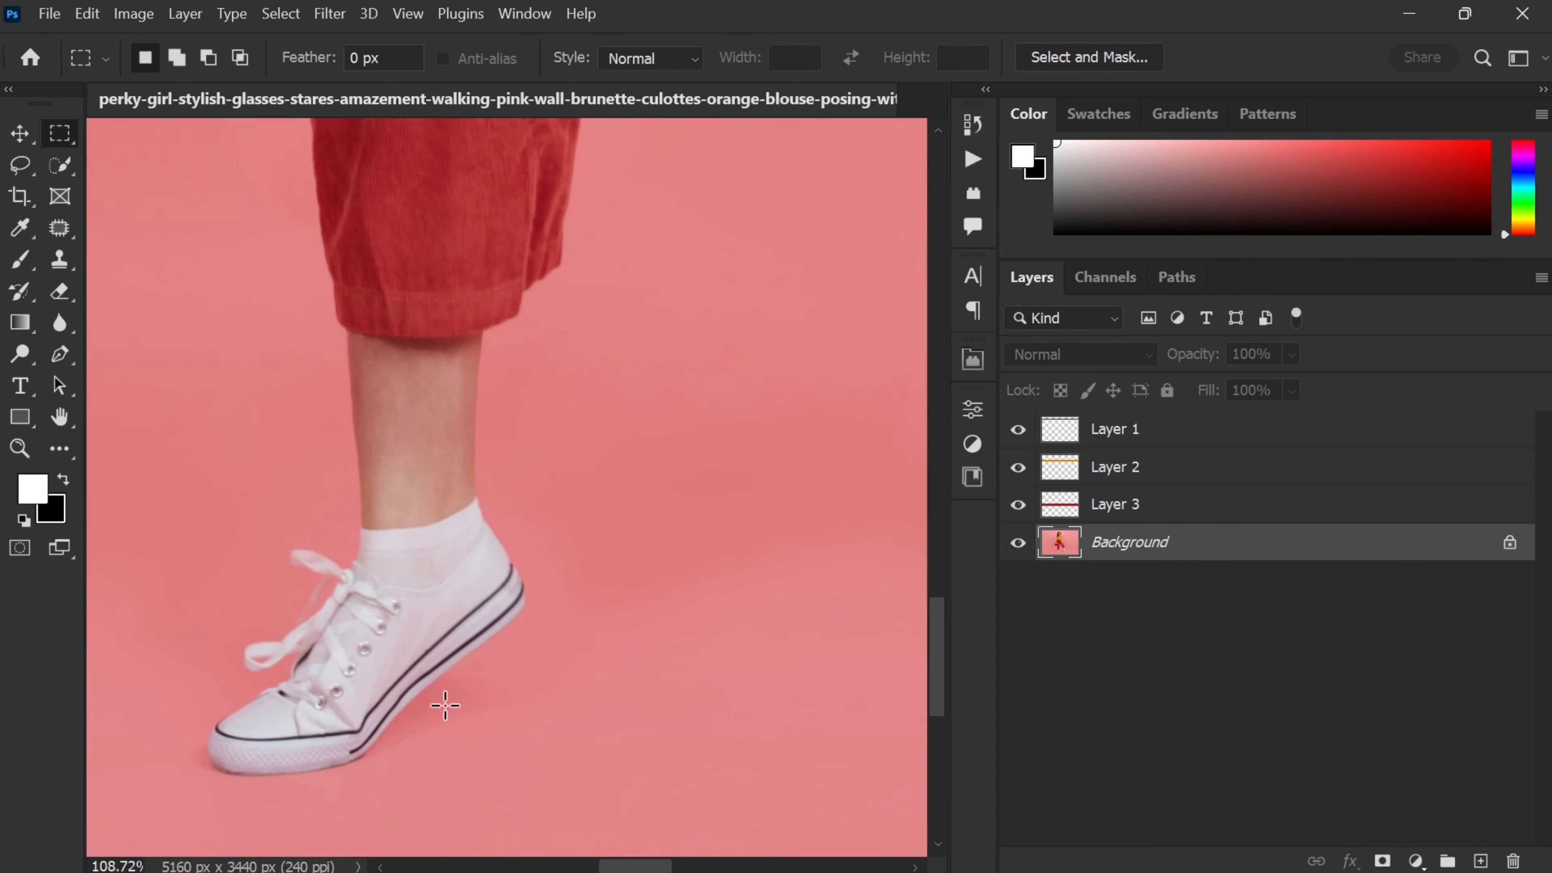
pyautogui.moveTo(539, 568); pyautogui.dragTo(566, 484)
pyautogui.moveTo(454, 421); pyautogui.dragTo(455, 598)
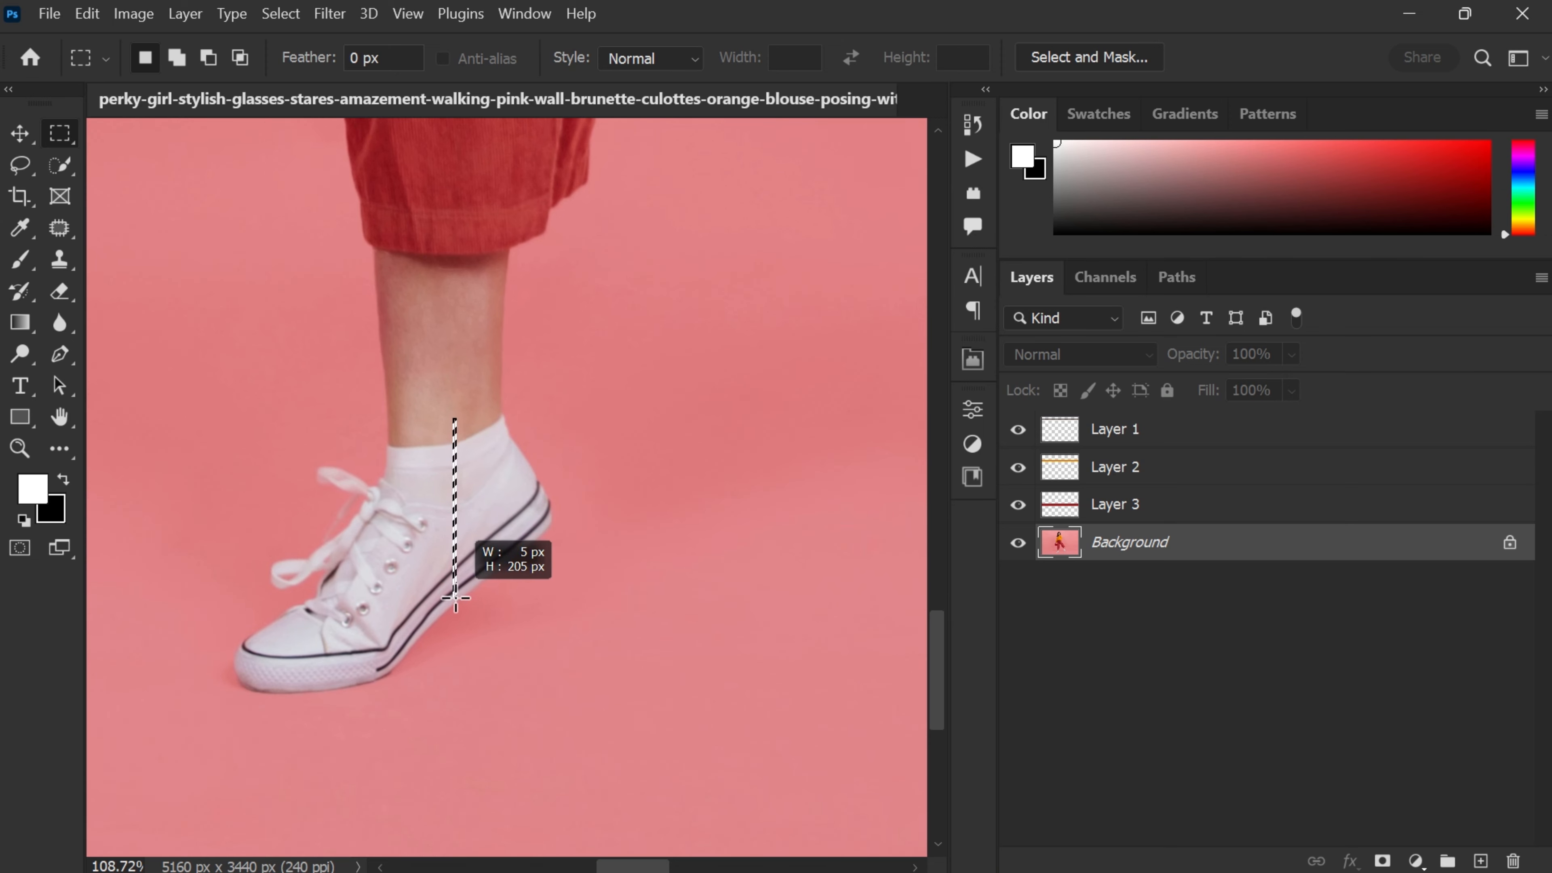
pyautogui.hotkey('ctrl', 'j')
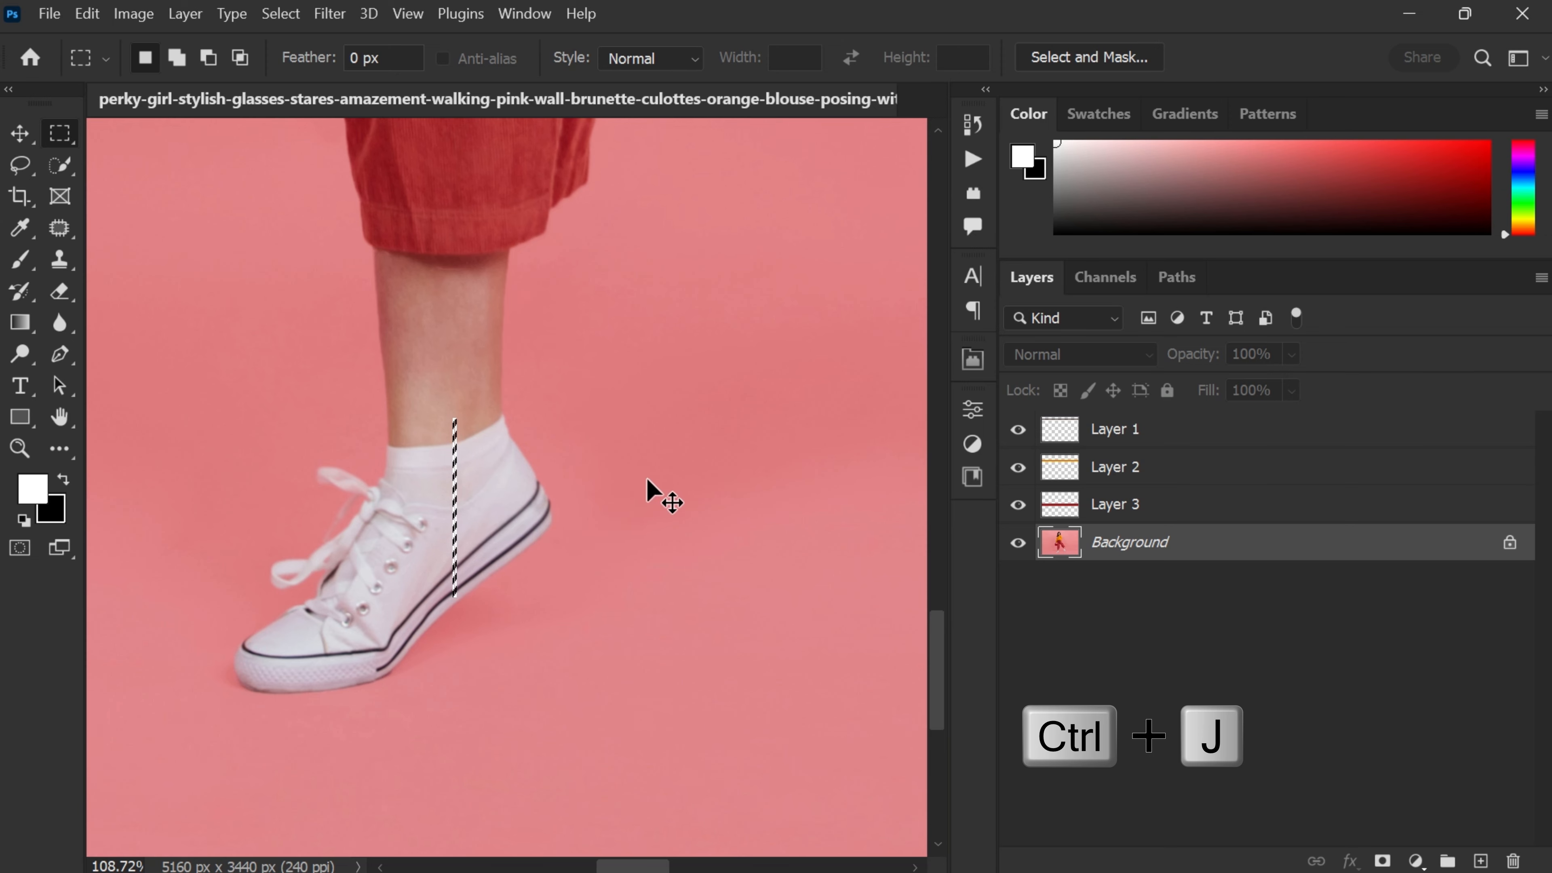
# Step: Stretch the copied shoe strip horizontally to the full canvas width of 5160 px
pyautogui.hotkey('ctrl', '0')
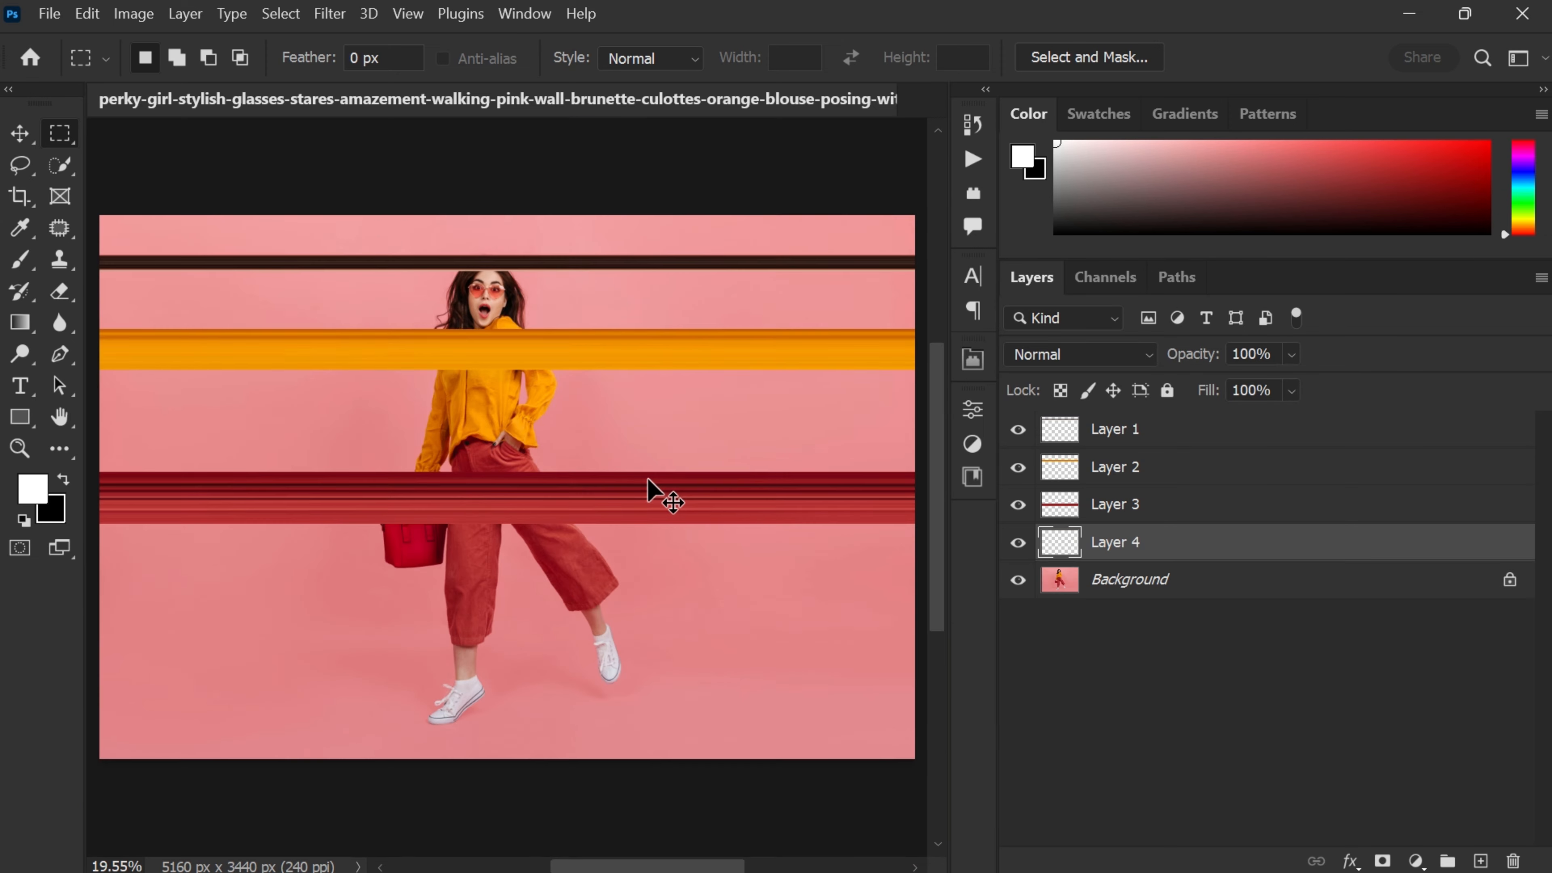
pyautogui.hotkey('ctrl', 't')
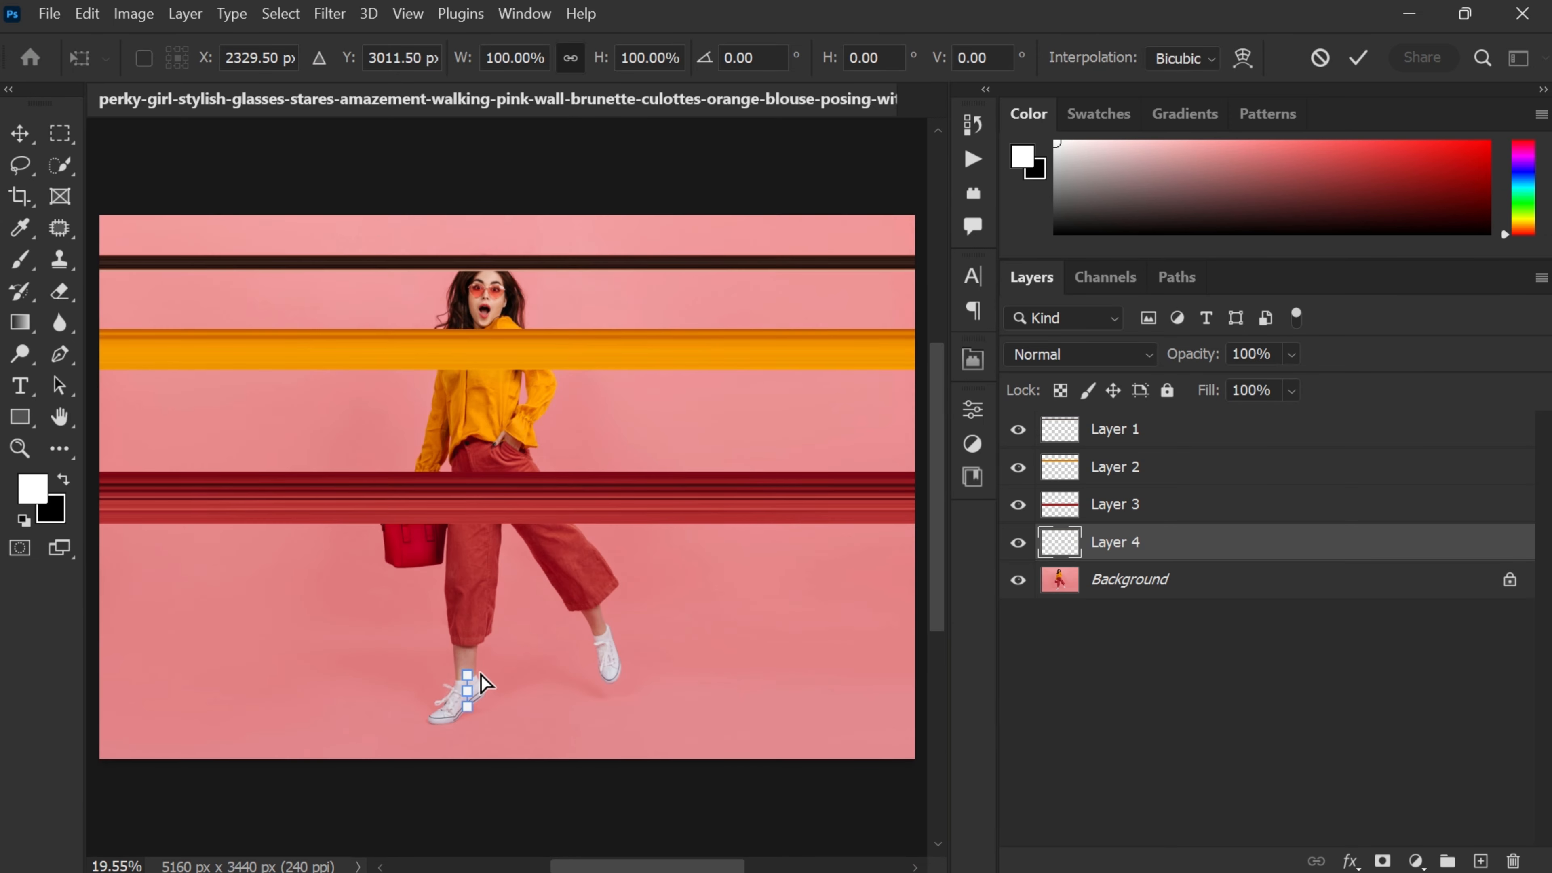
pyautogui.moveTo(473, 684); pyautogui.dragTo(904, 687)
pyautogui.moveTo(474, 686); pyautogui.dragTo(121, 690)
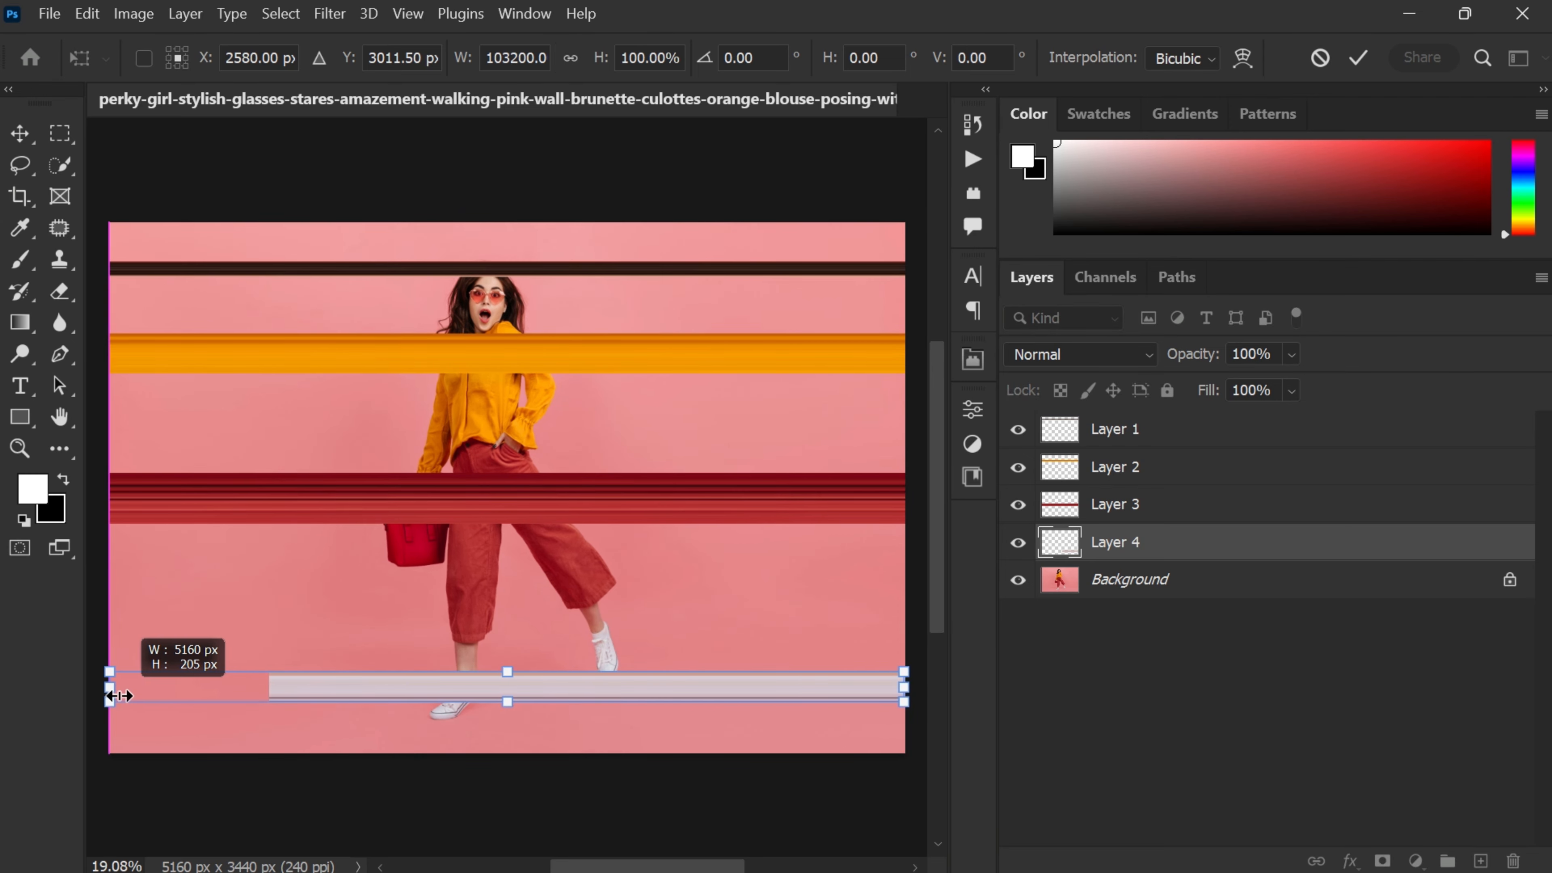
pyautogui.press('Return')
pyautogui.press('m')
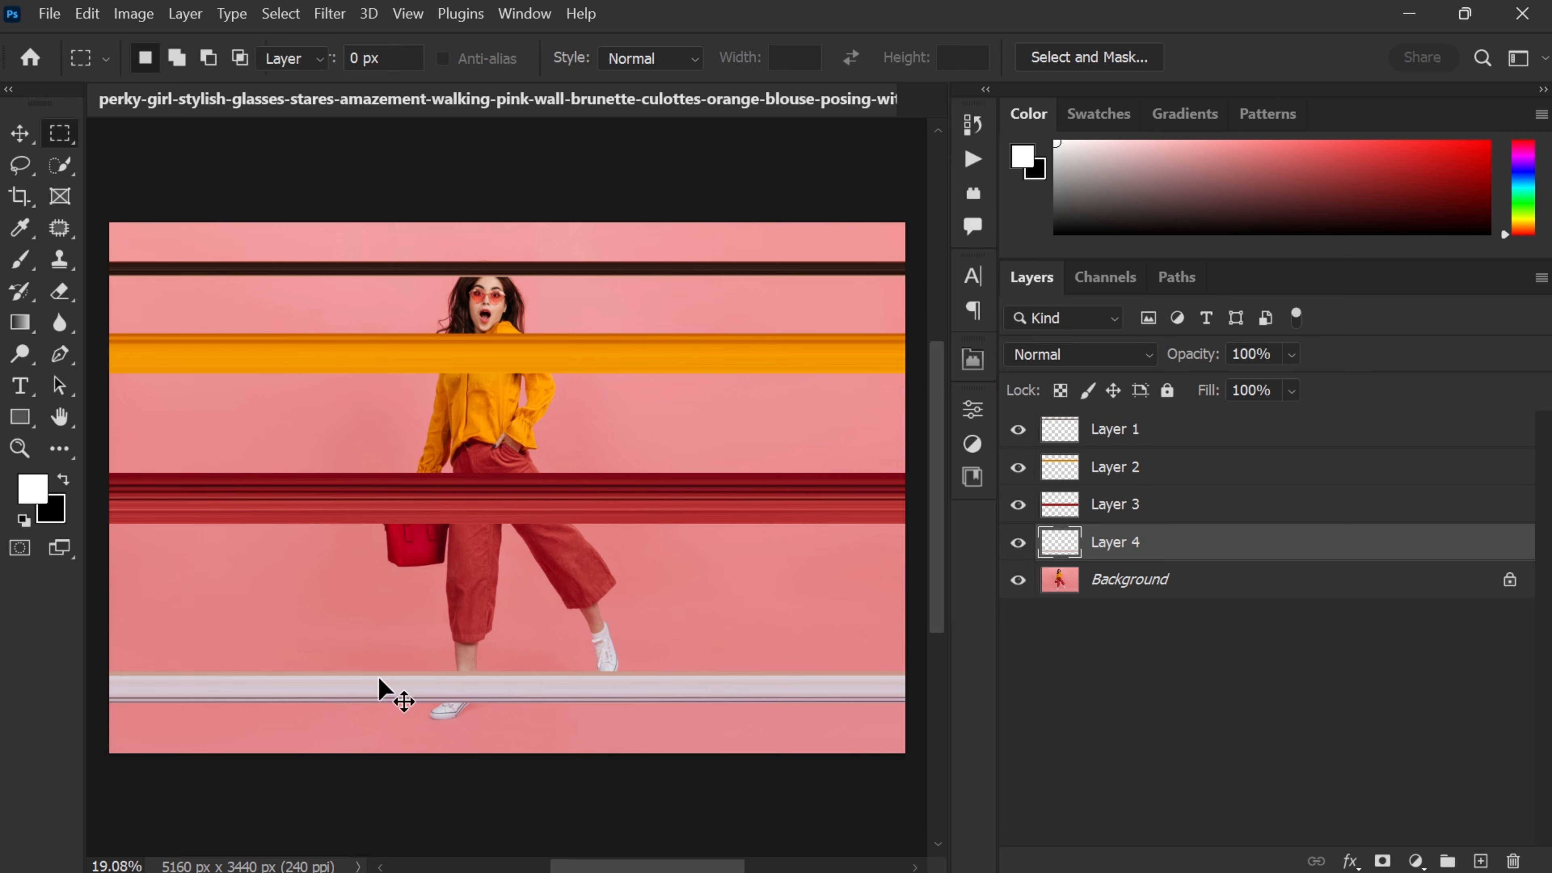
# Step: Move the white stripe directly below the red one, and stack the orange and dark brown stripes above it as one continuous band
pyautogui.press('v')
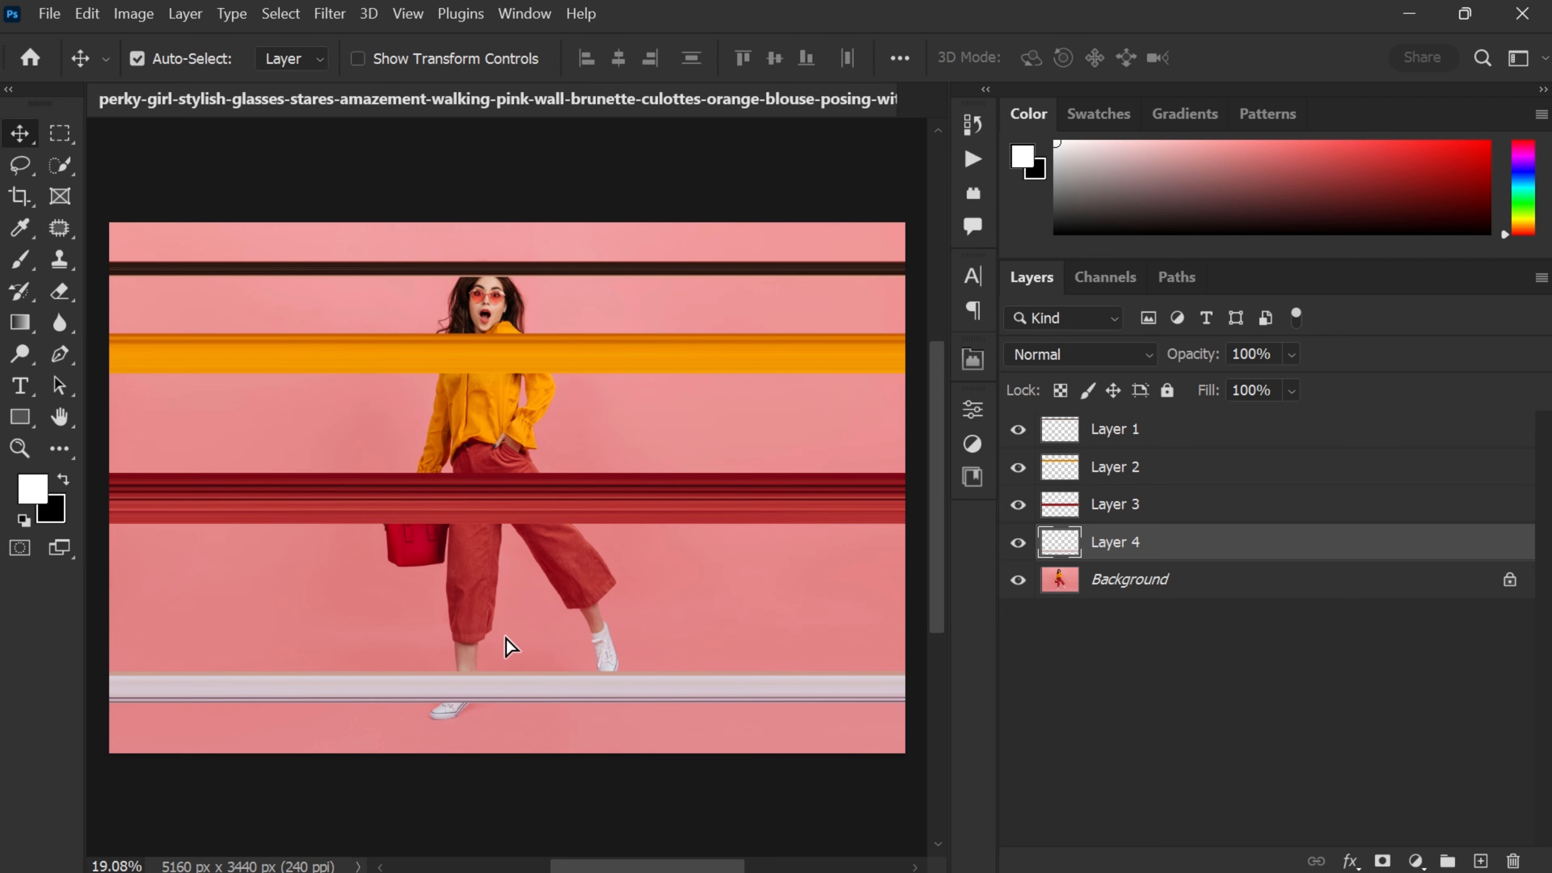
pyautogui.moveTo(510, 646); pyautogui.dragTo(509, 538)
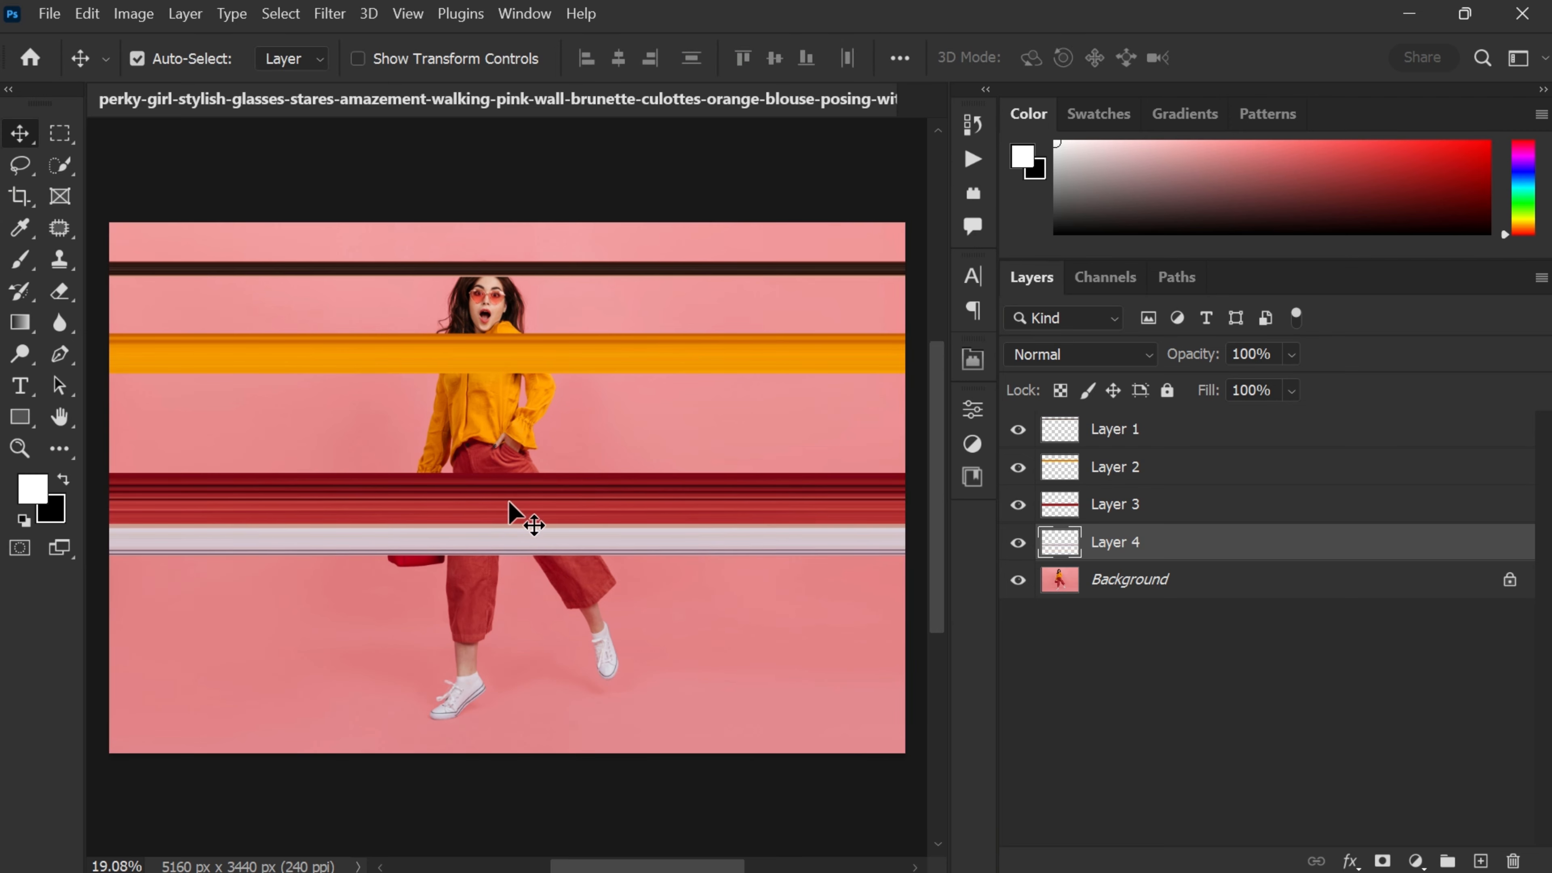
pyautogui.moveTo(492, 361); pyautogui.dragTo(471, 455)
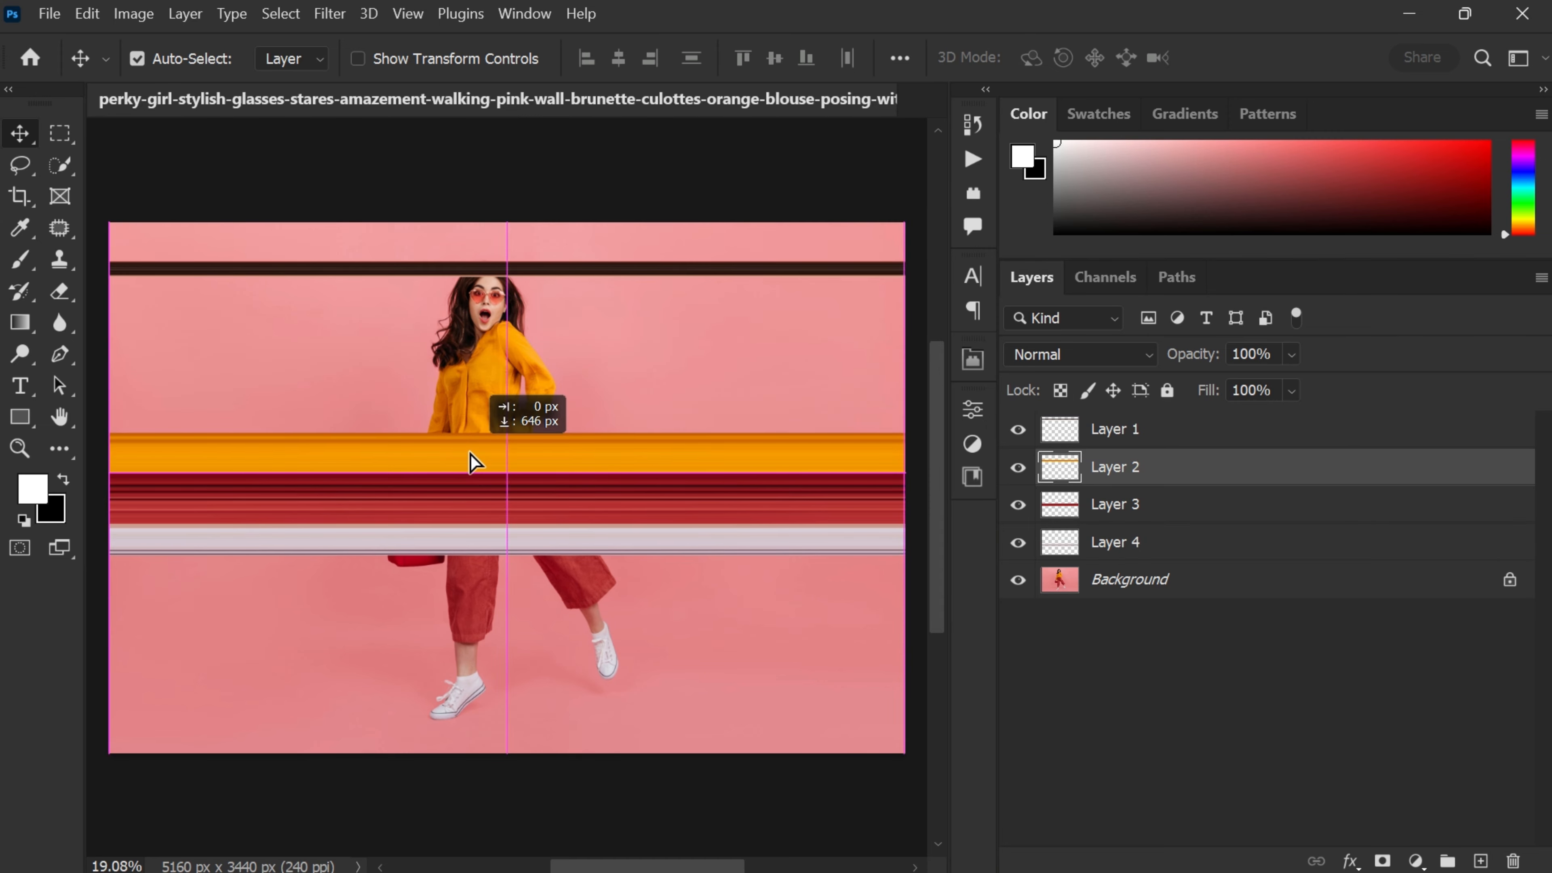
pyautogui.moveTo(493, 266); pyautogui.dragTo(486, 422)
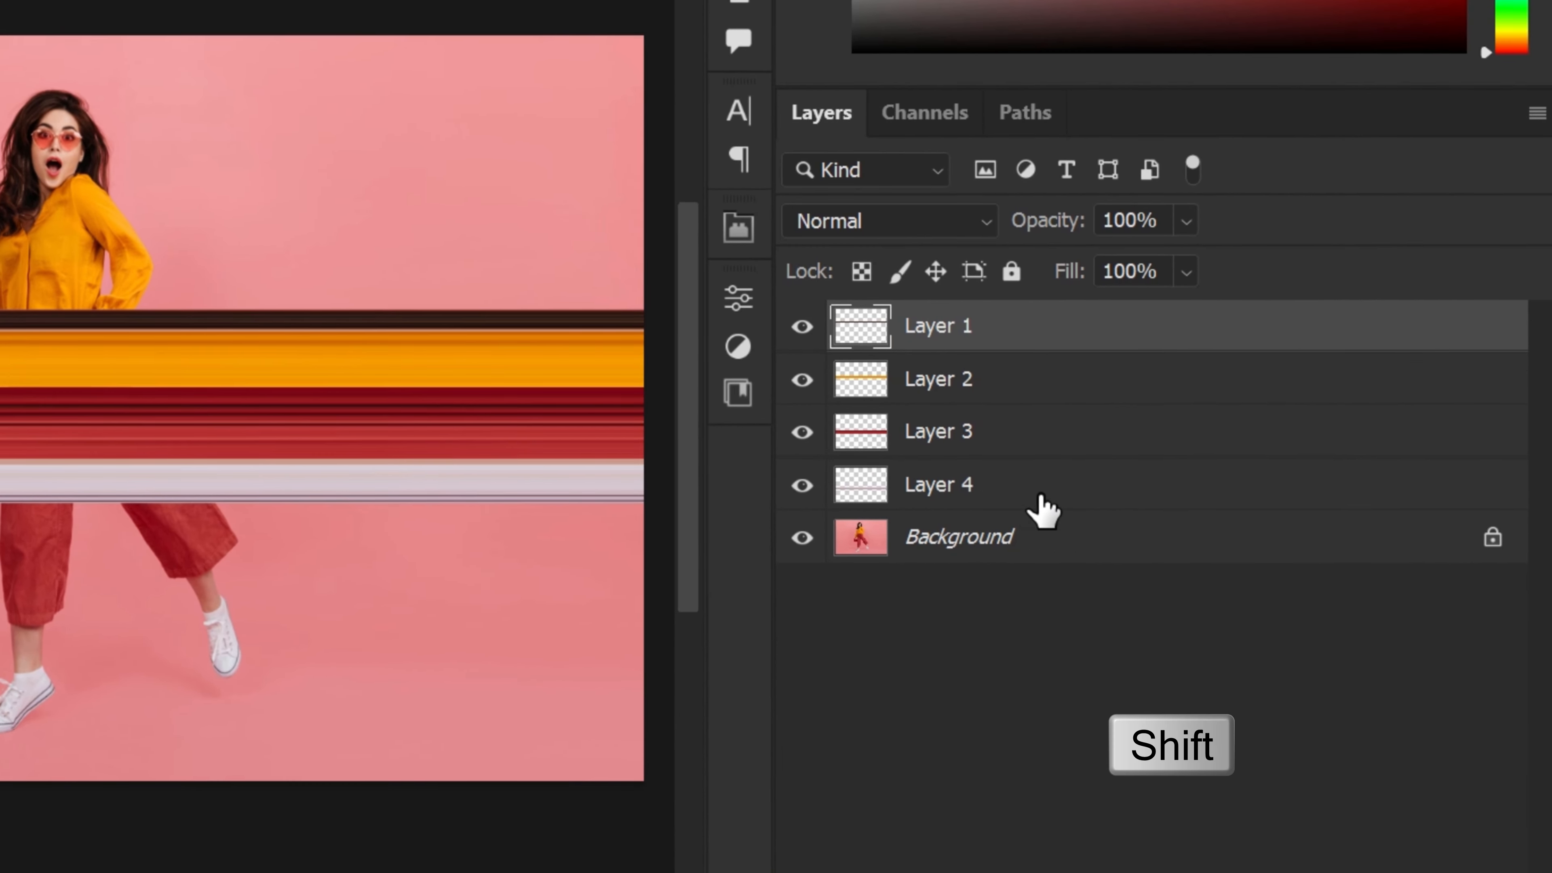
# Step: Merge the four stripe layers, Layer 1 through Layer 4, into a single layer
pyautogui.keyDown('shift'); pyautogui.click(1187, 549); pyautogui.keyUp('shift')
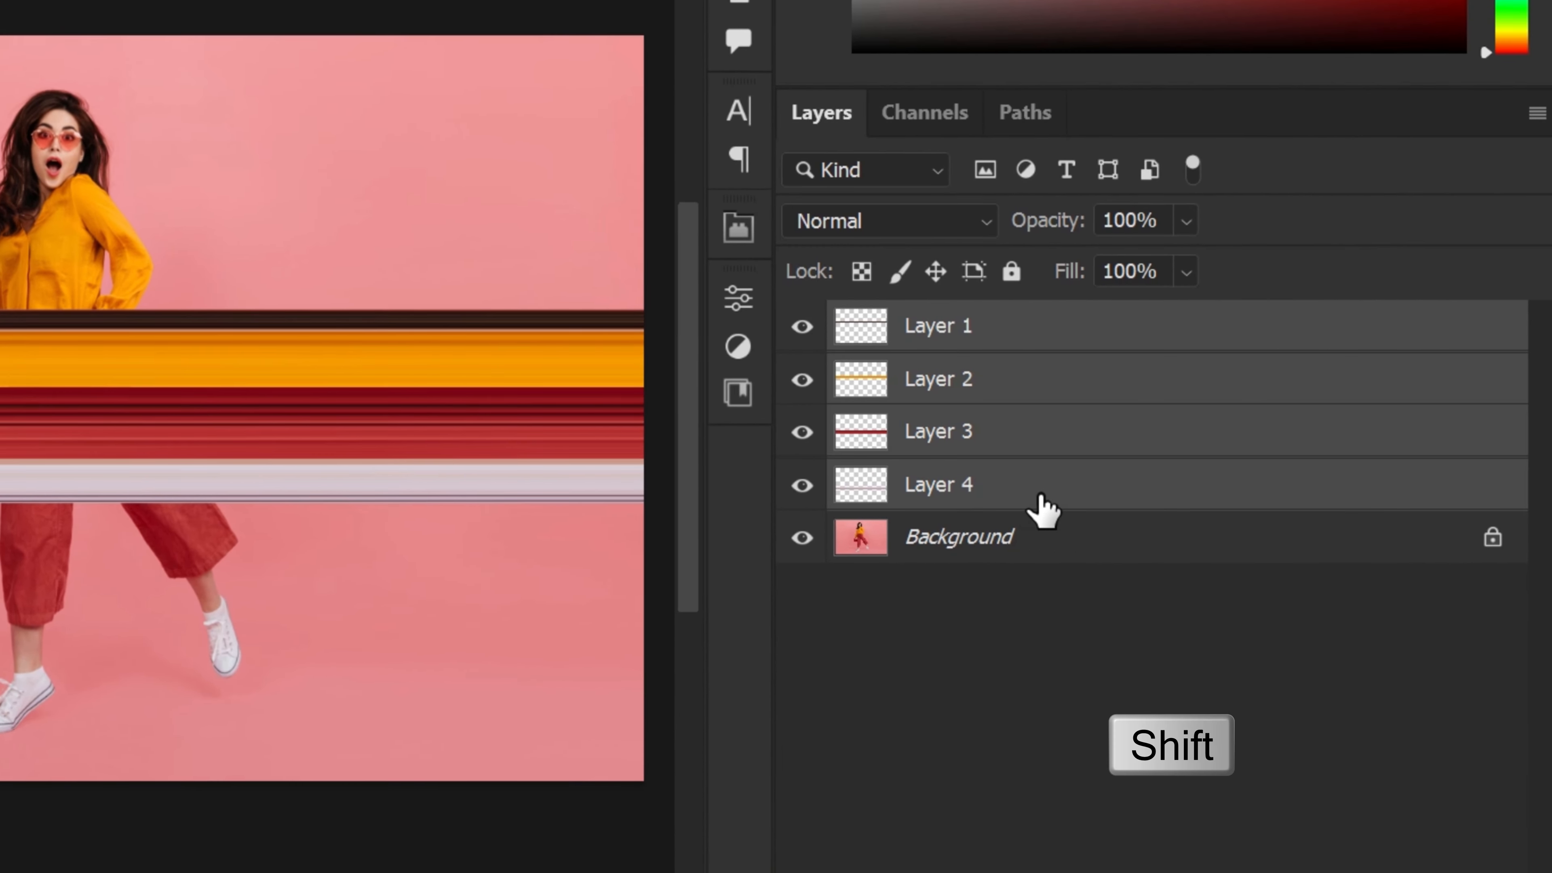
pyautogui.rightClick(1012, 486)
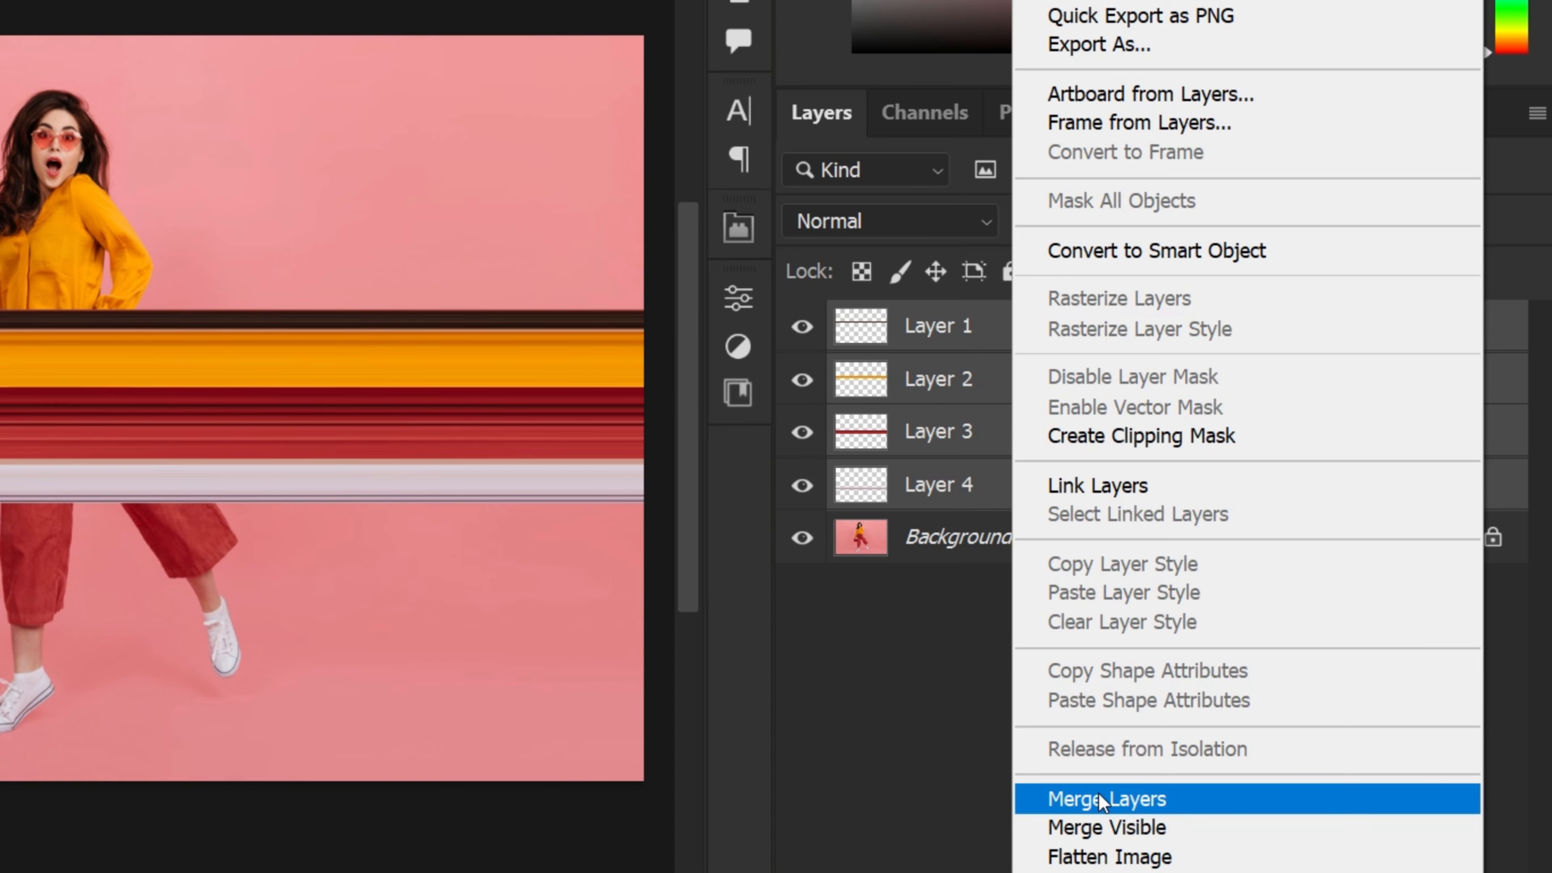
pyautogui.click(1051, 799)
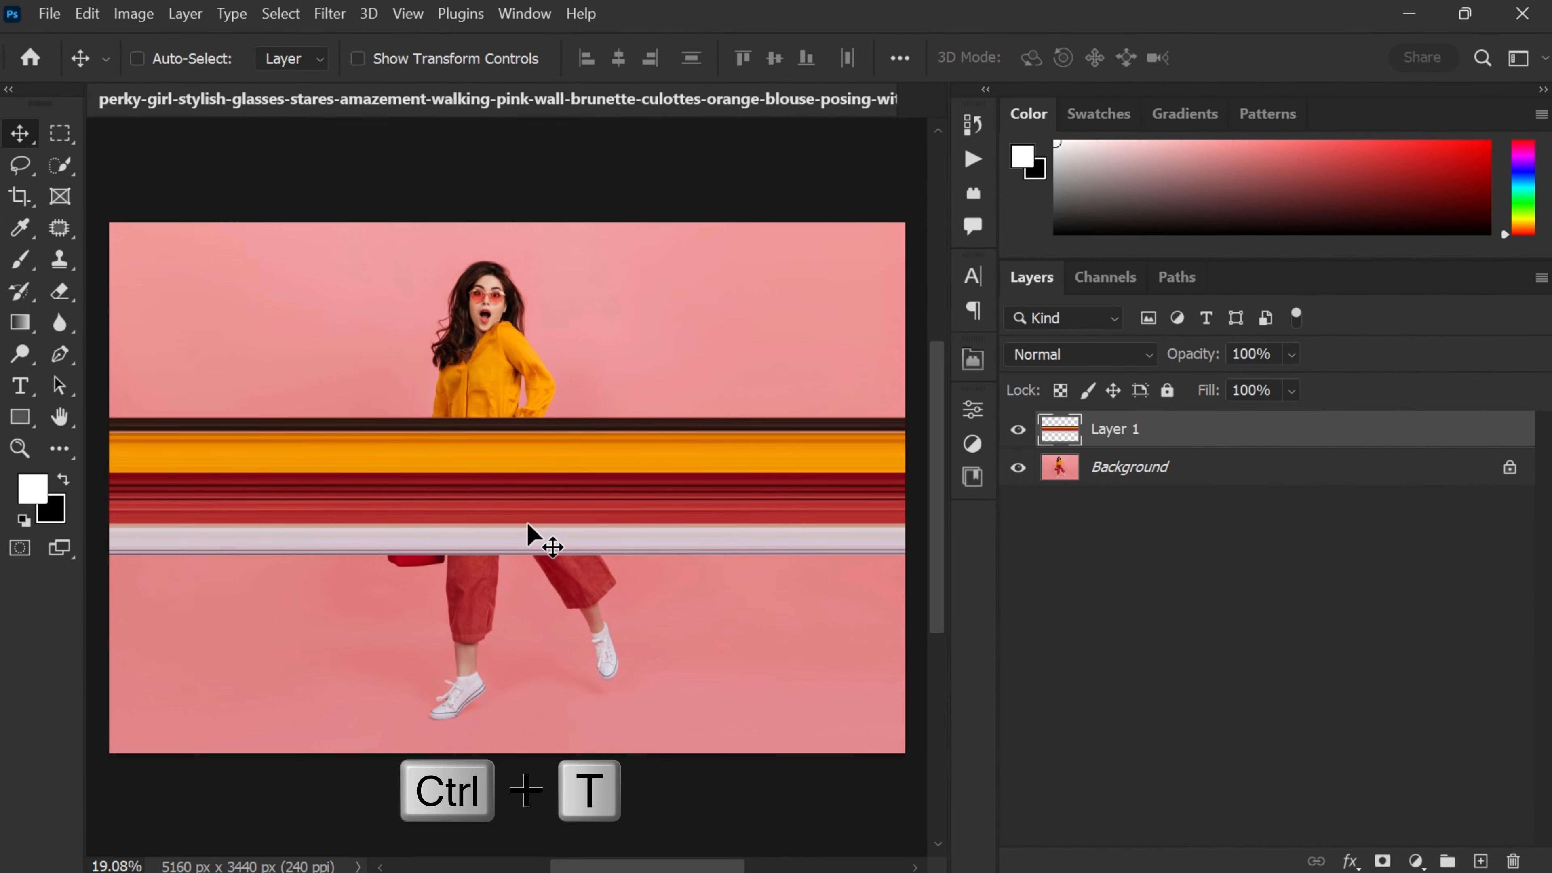
# Step: Flip the merged stripe band vertically with Free Transform
pyautogui.hotkey('ctrl', 't')
pyautogui.rightClick(401, 446)
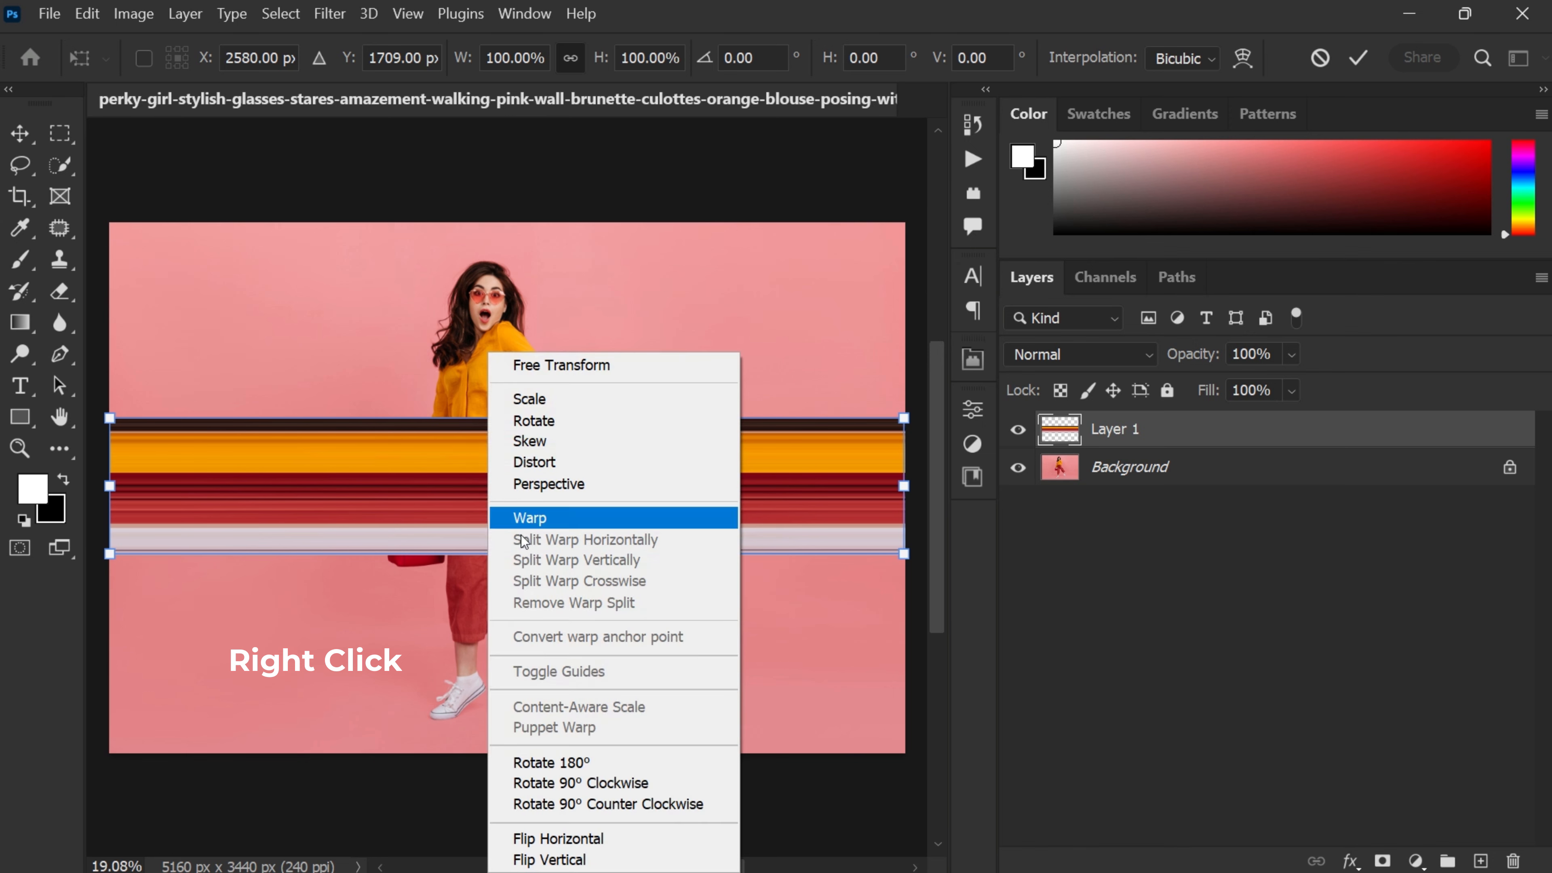
pyautogui.click(549, 859)
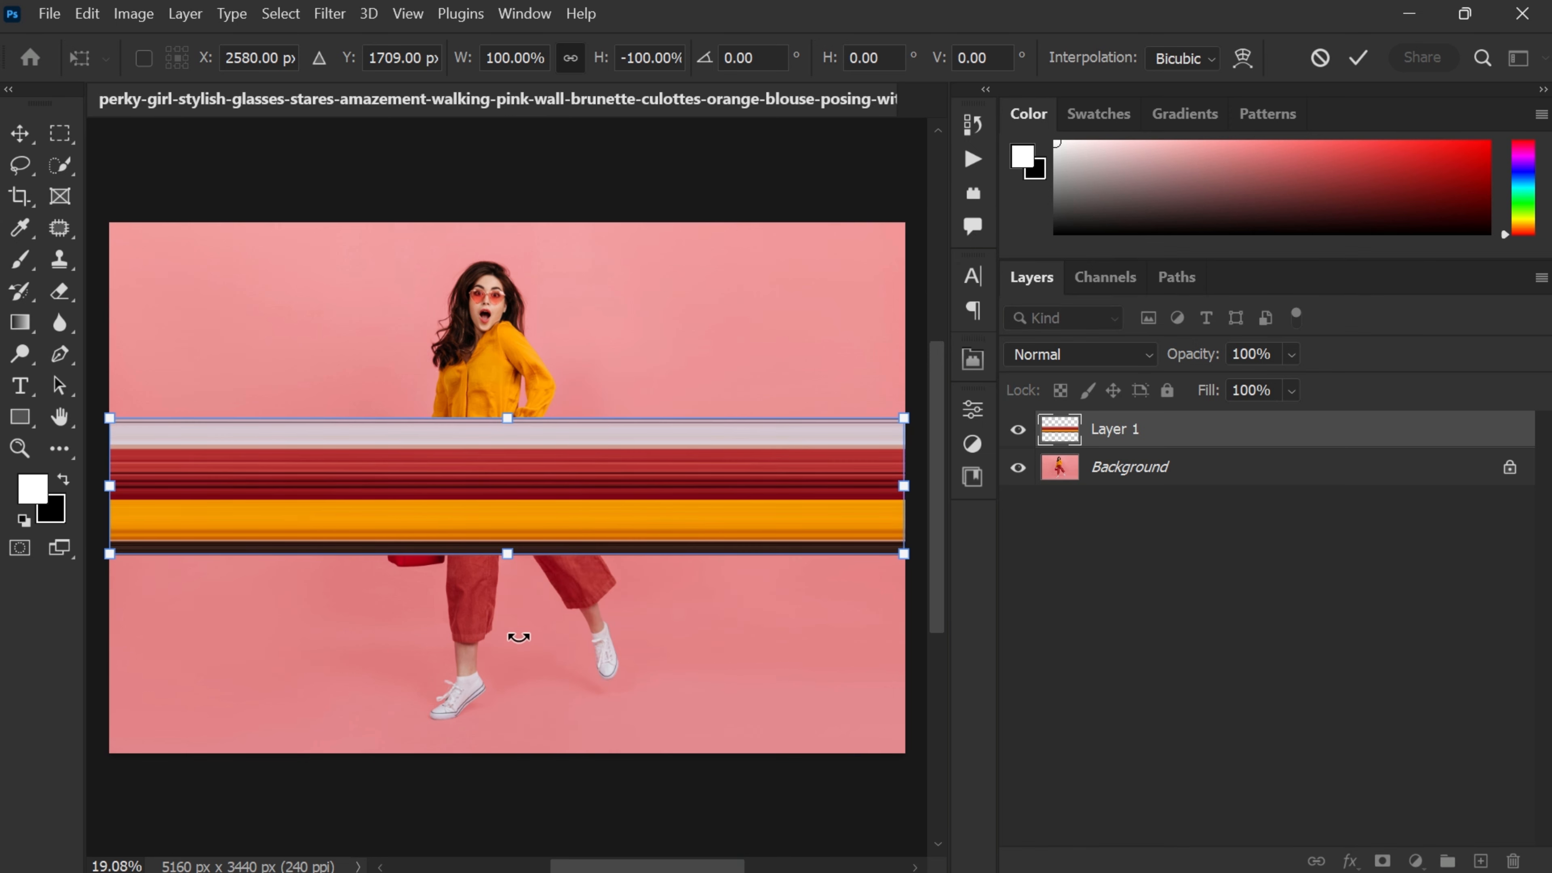
pyautogui.press('Return')
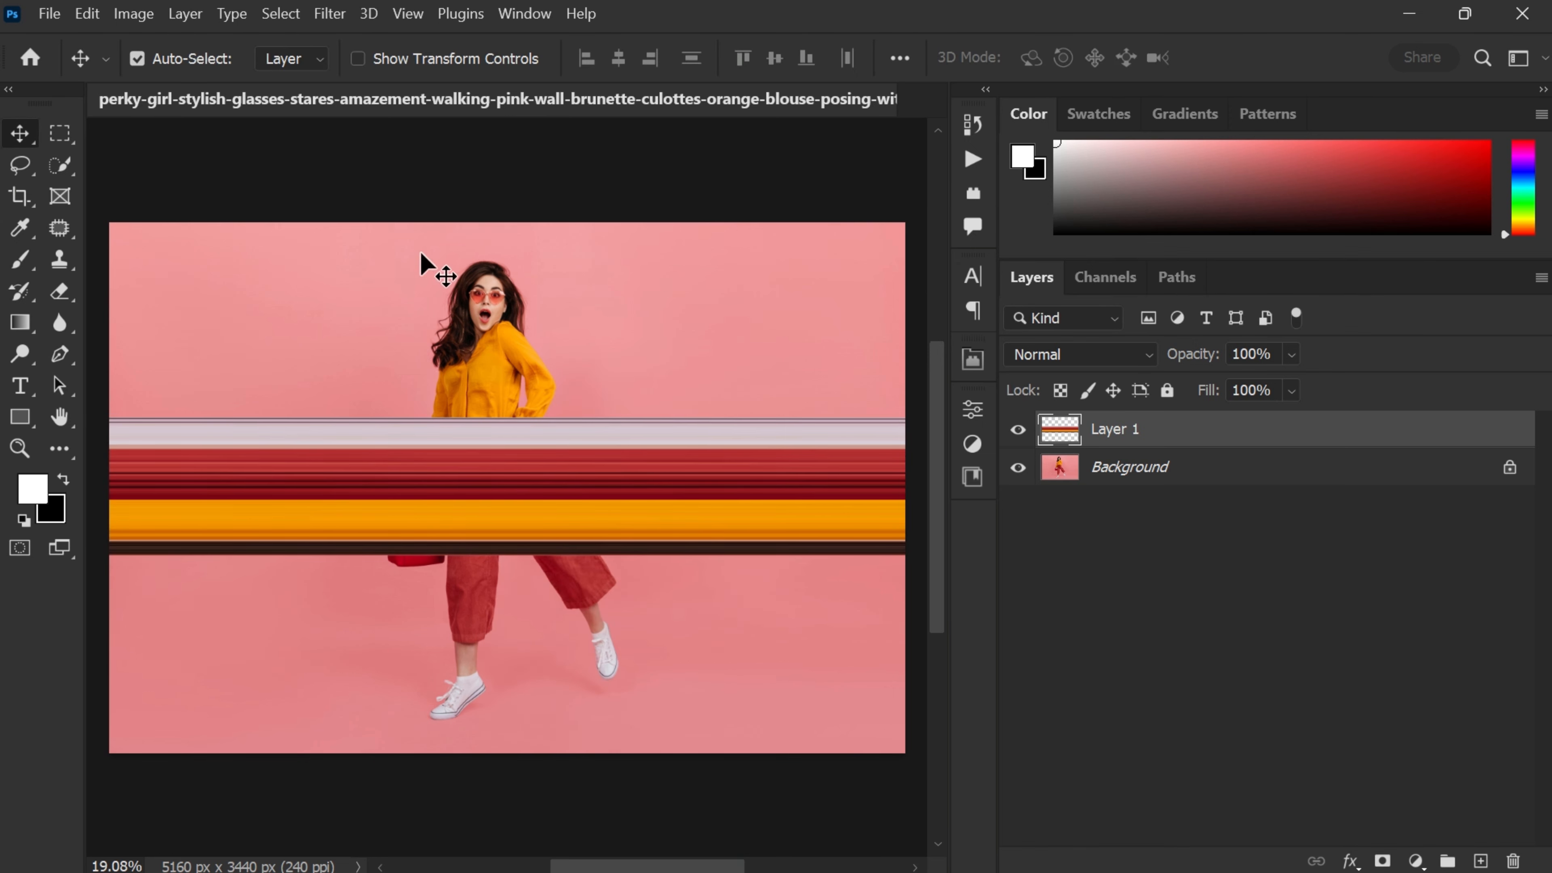
# Step: Apply the Polar Coordinates distortion to the stripe layer with the Rectangular to Polar option
pyautogui.click(329, 14)
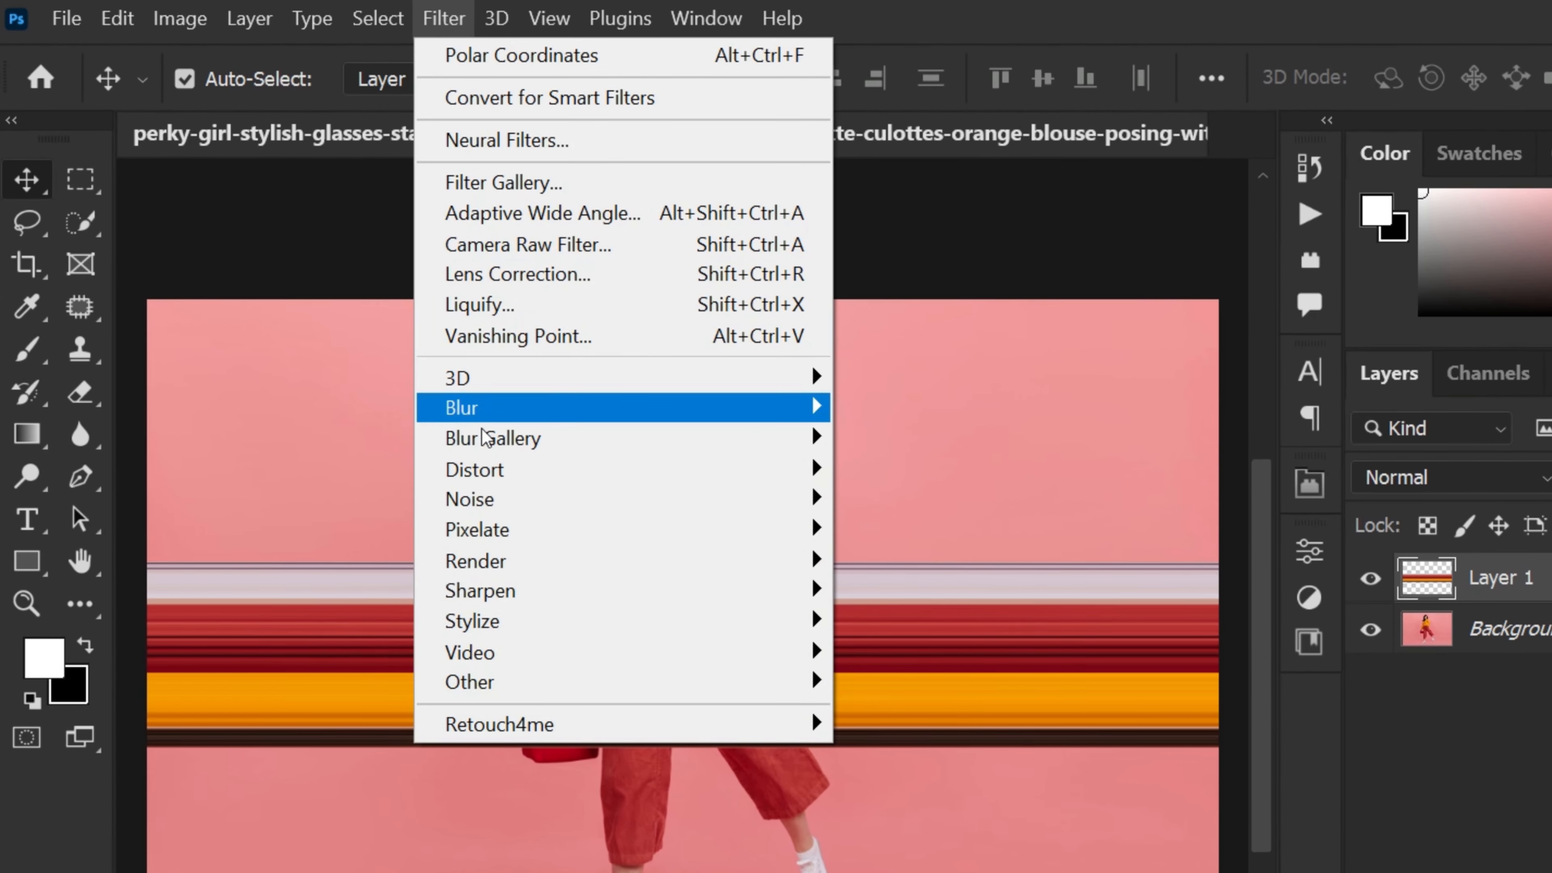
pyautogui.moveTo(641, 471)
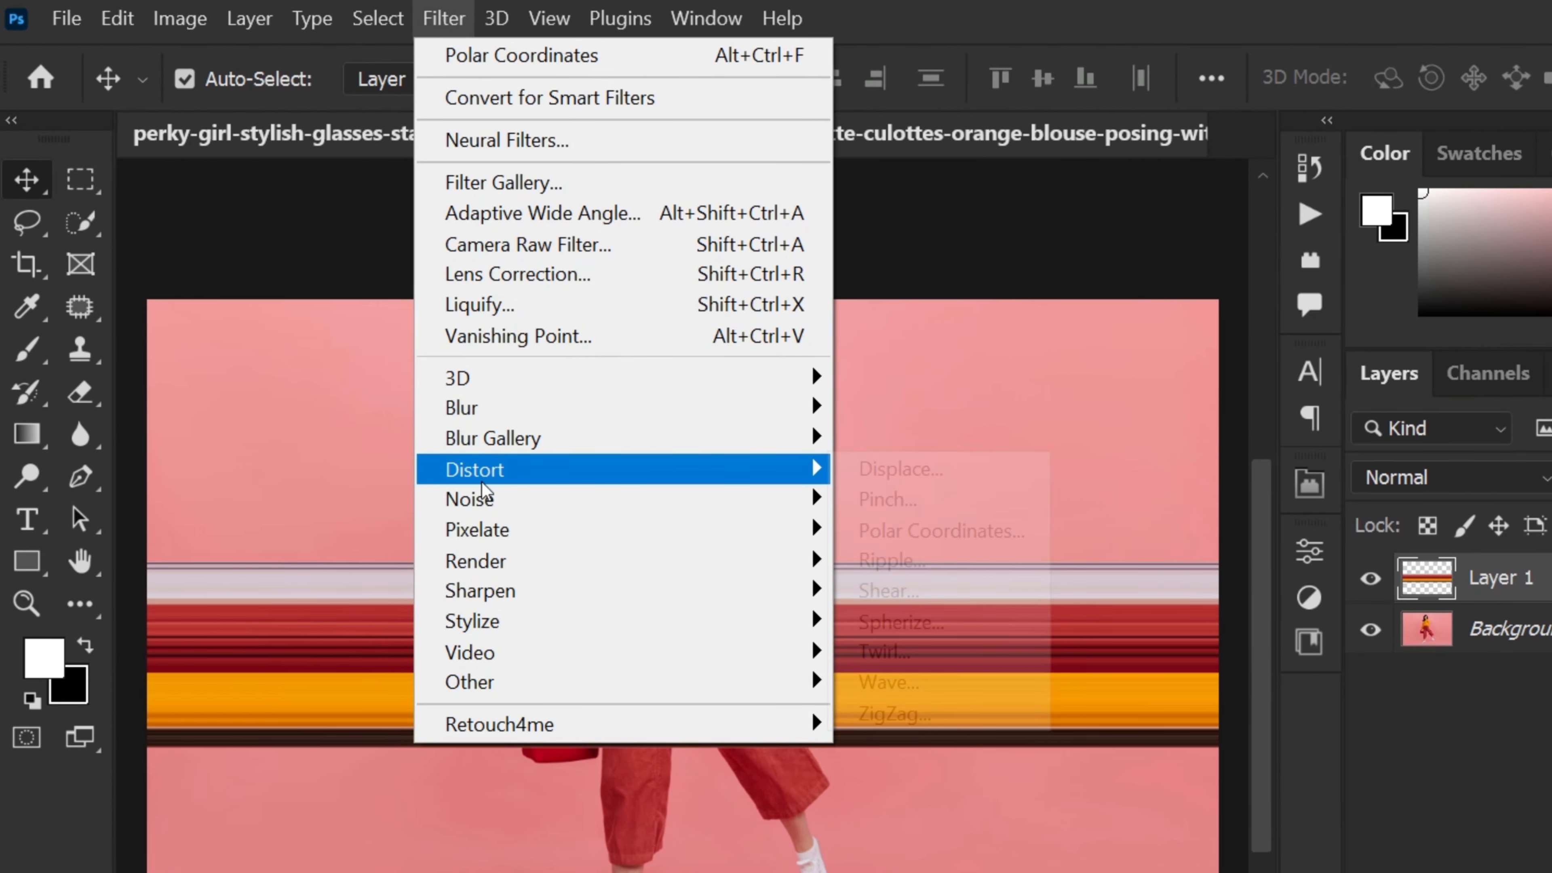
pyautogui.click(898, 531)
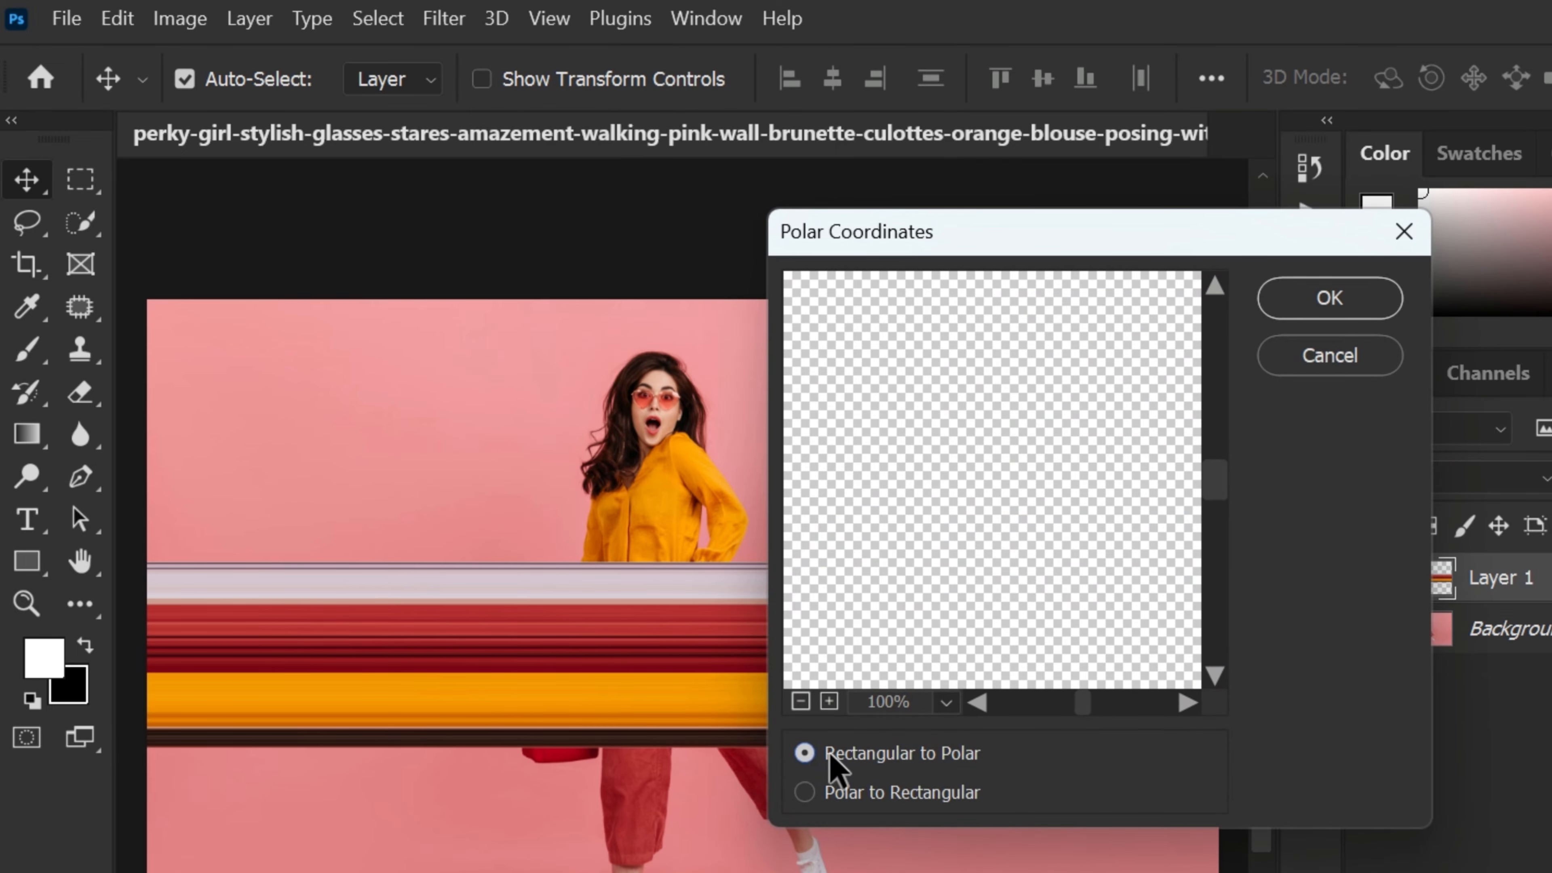
pyautogui.click(1282, 306)
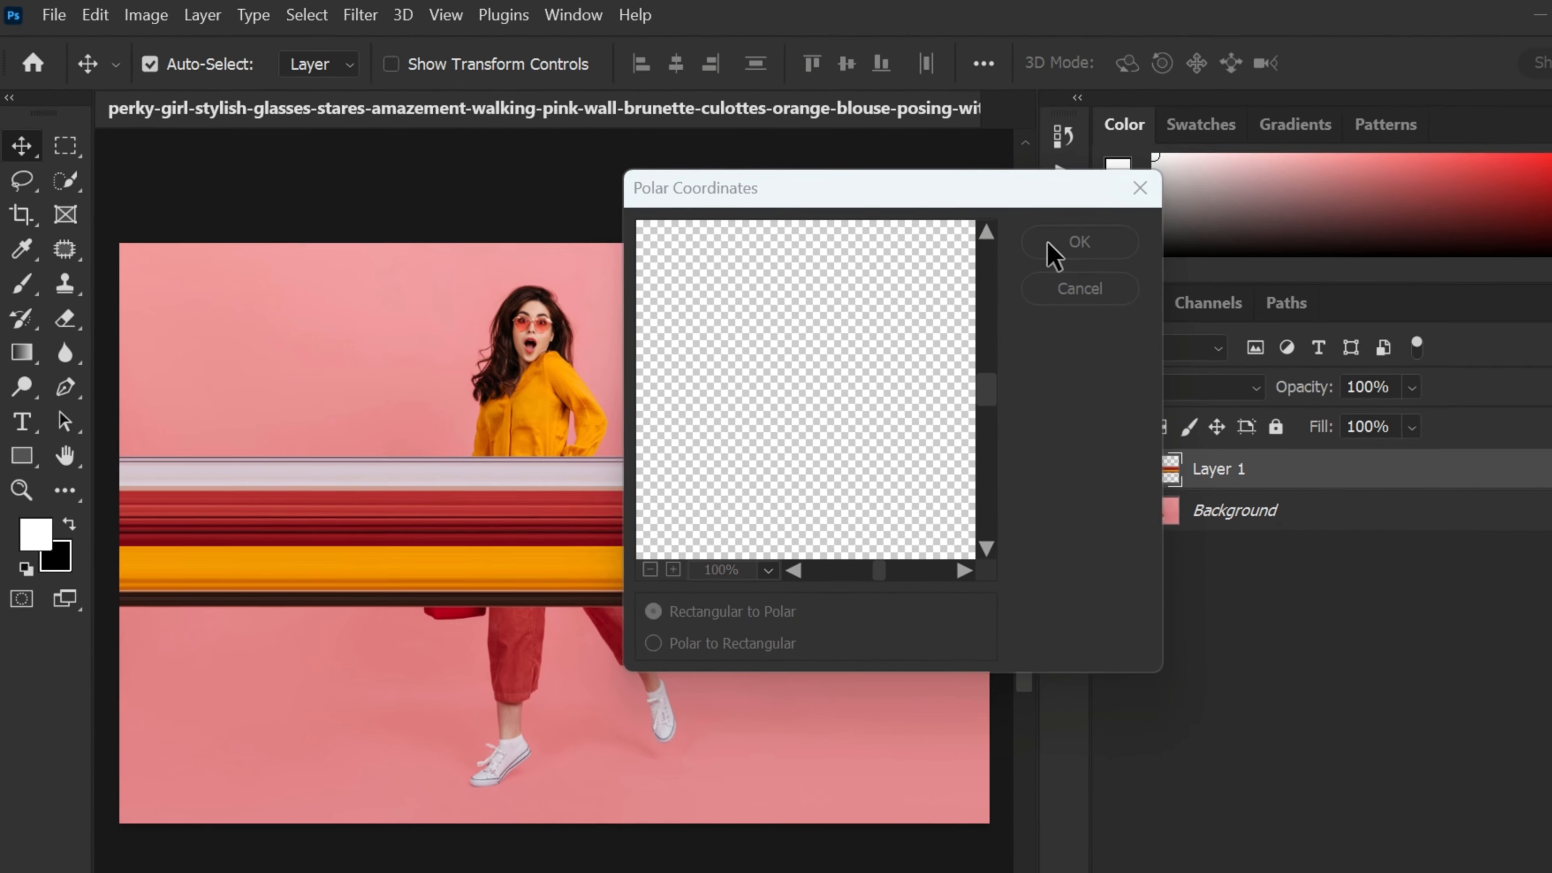
# Step: Reshape the oval stripe ring into a near-perfect circle with Free Transform and position it around the woman's body
pyautogui.hotkey('ctrl', 't')
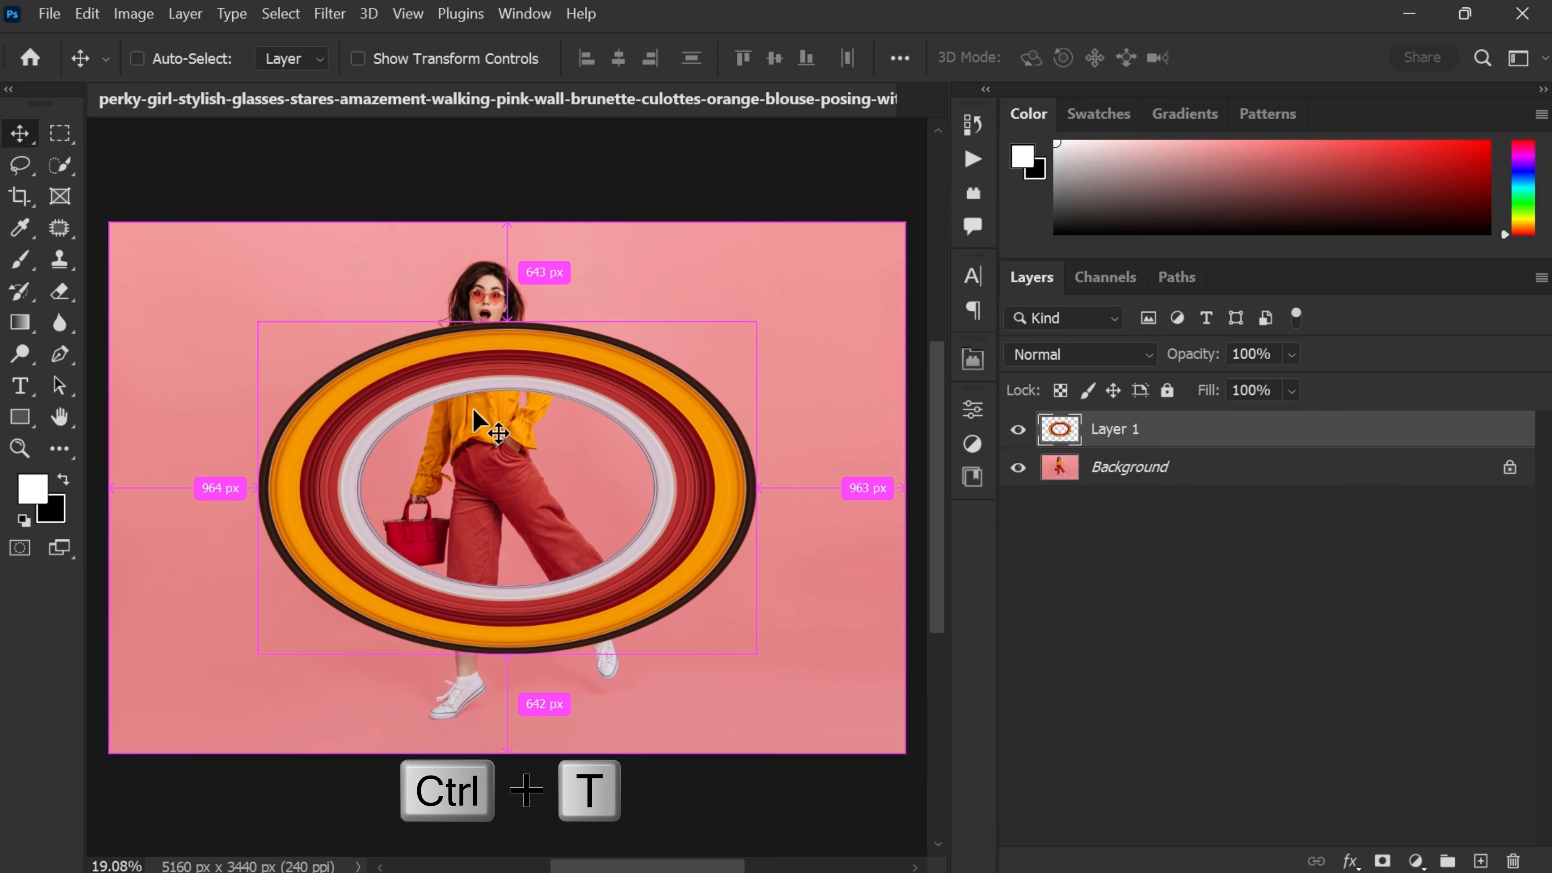
pyautogui.moveTo(507, 320); pyautogui.dragTo(507, 263)
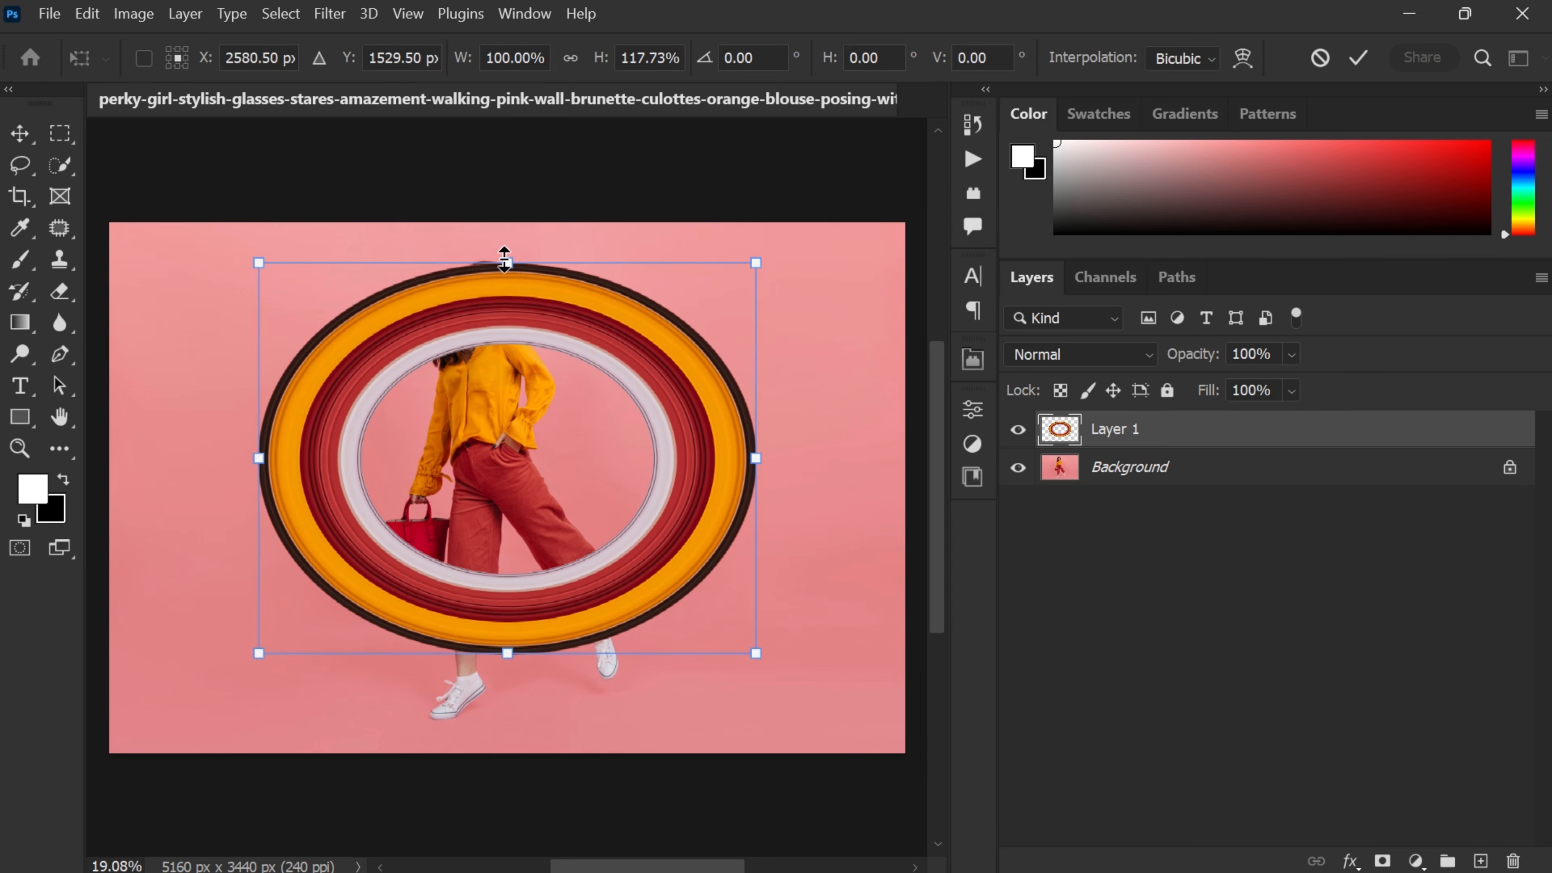
pyautogui.moveTo(757, 652); pyautogui.dragTo(655, 670)
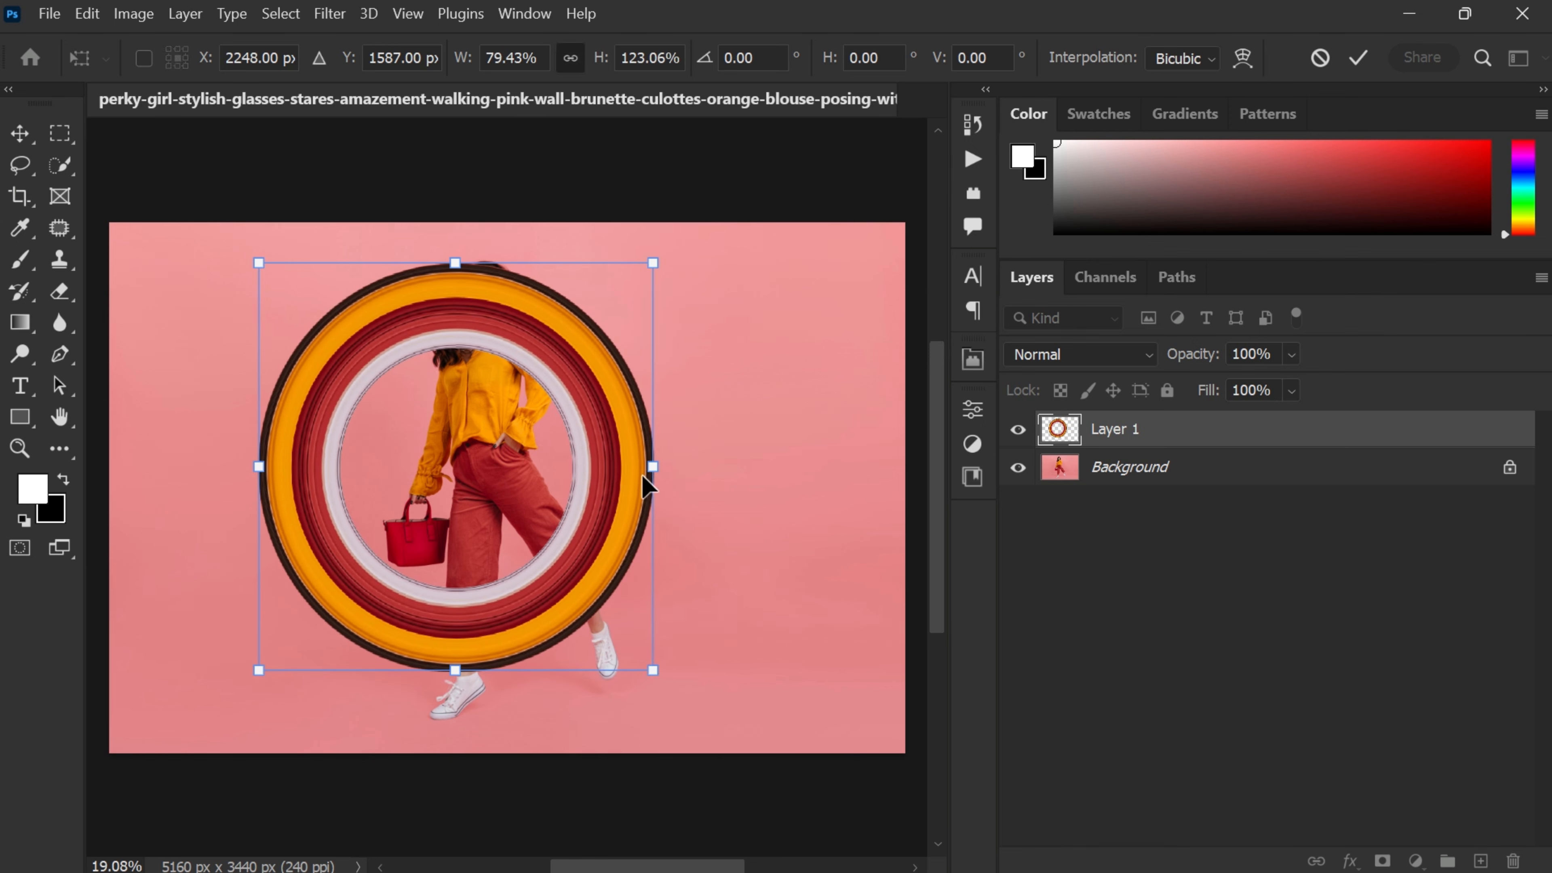
pyautogui.moveTo(646, 473); pyautogui.dragTo(599, 486)
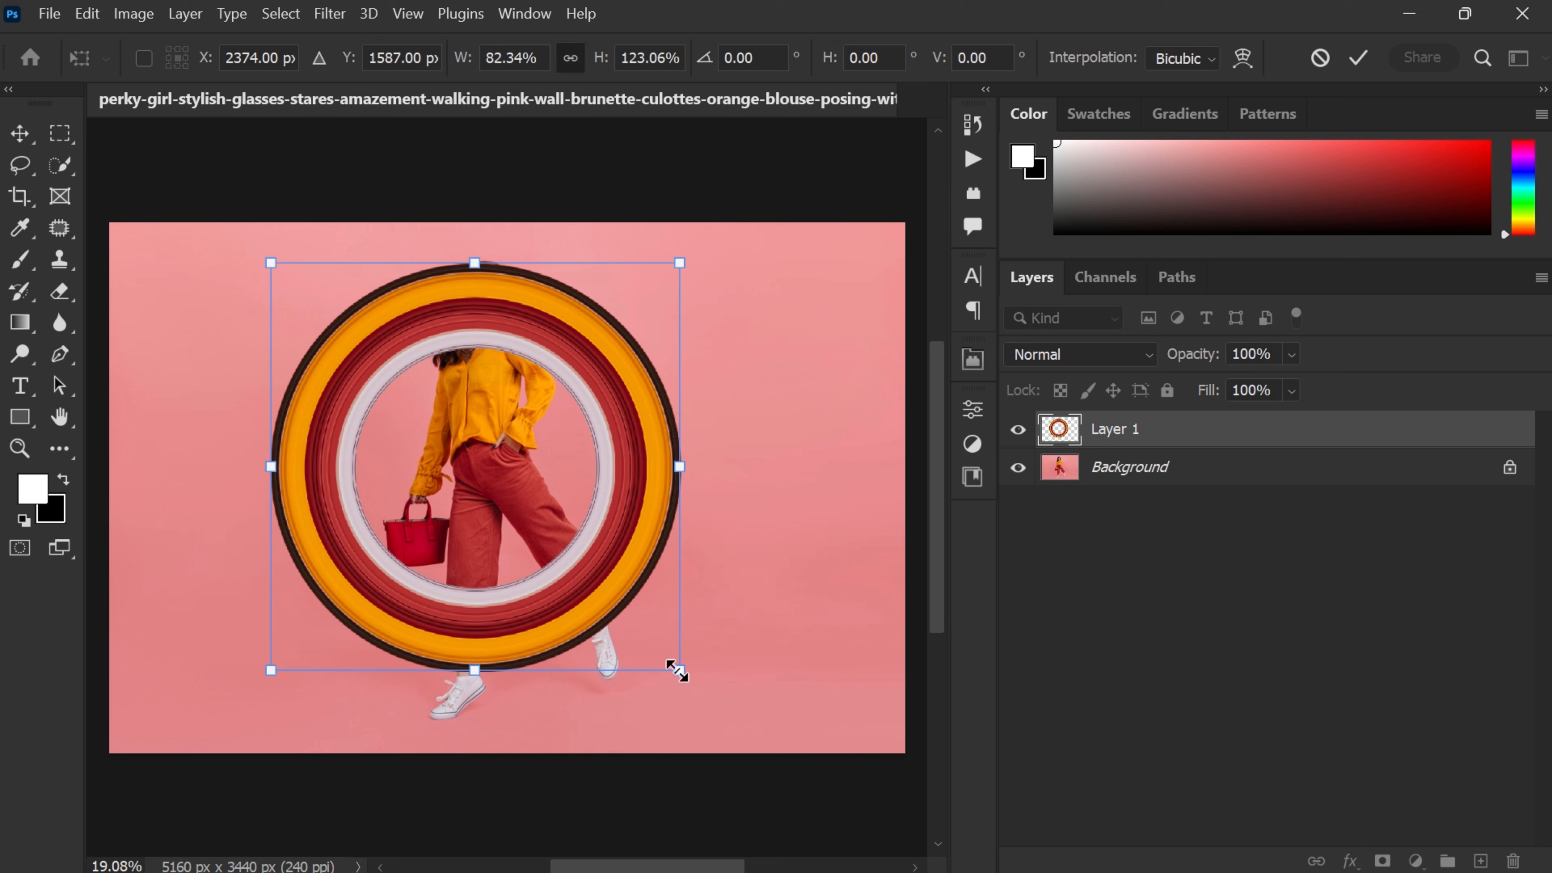
pyautogui.moveTo(677, 671); pyautogui.dragTo(627, 615)
pyautogui.click(1355, 61)
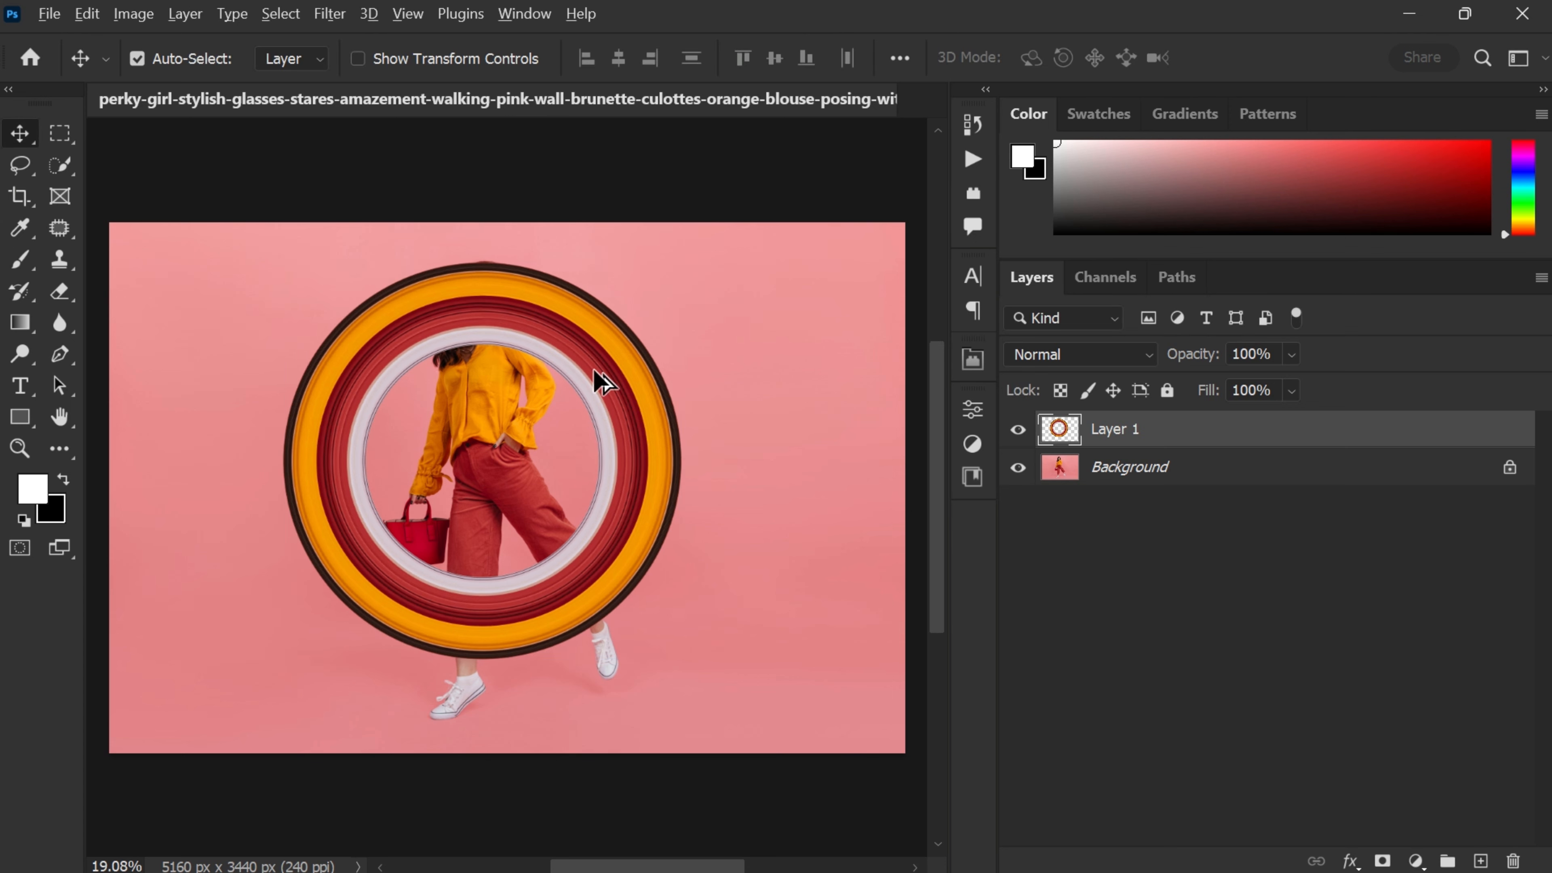
# Step: Hide the ring layer and select the woman on the Background layer with Select Subject
pyautogui.scroll(2, 452, 509)
pyautogui.moveTo(546, 432); pyautogui.dragTo(544, 407)
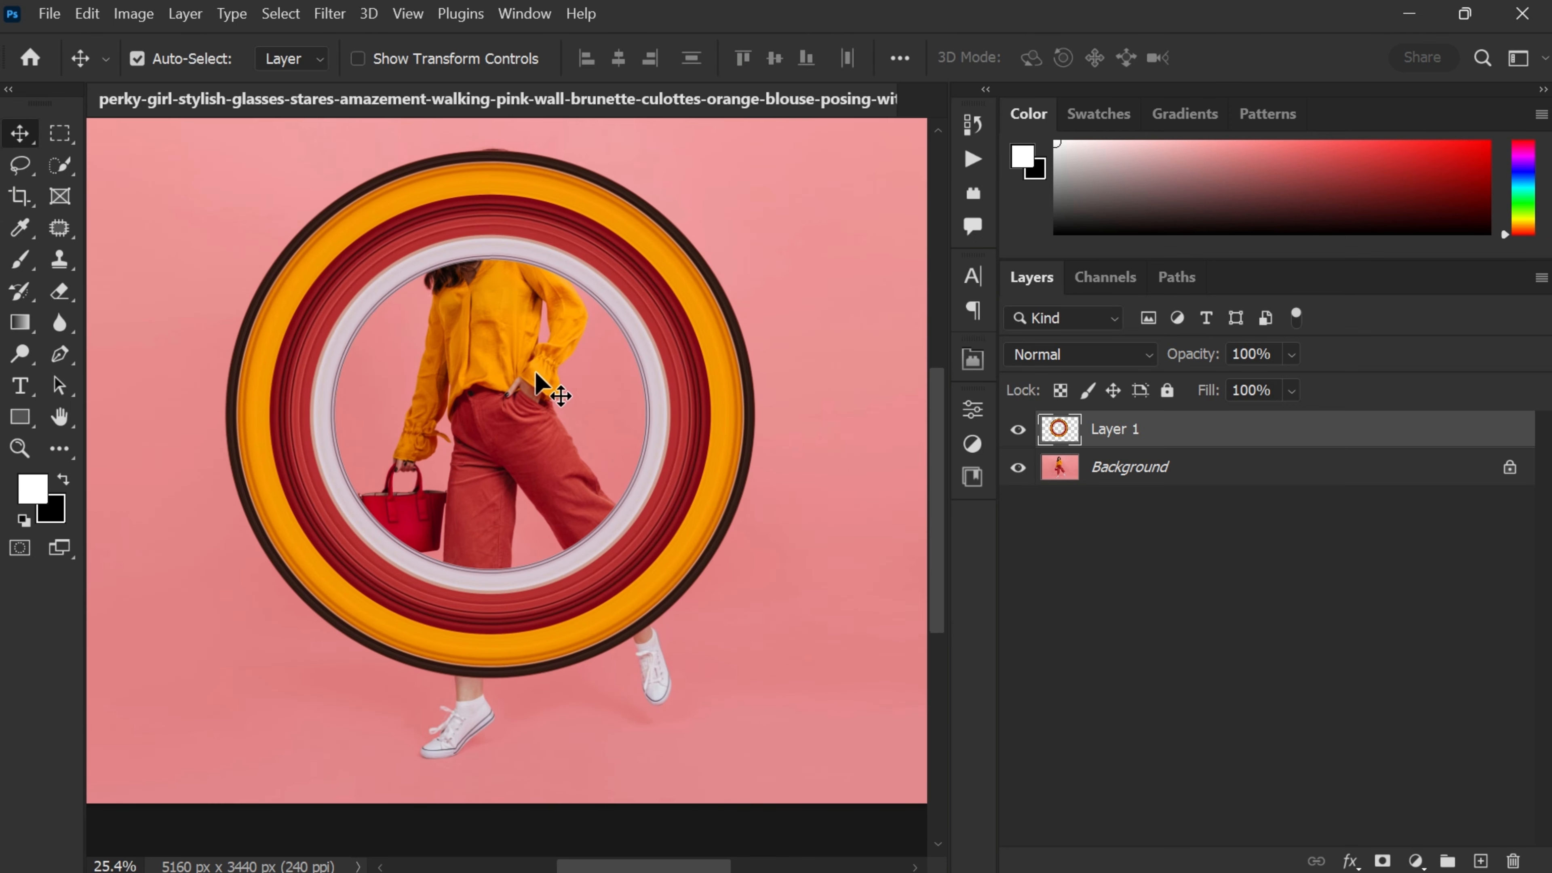
pyautogui.click(1018, 430)
pyautogui.click(1176, 470)
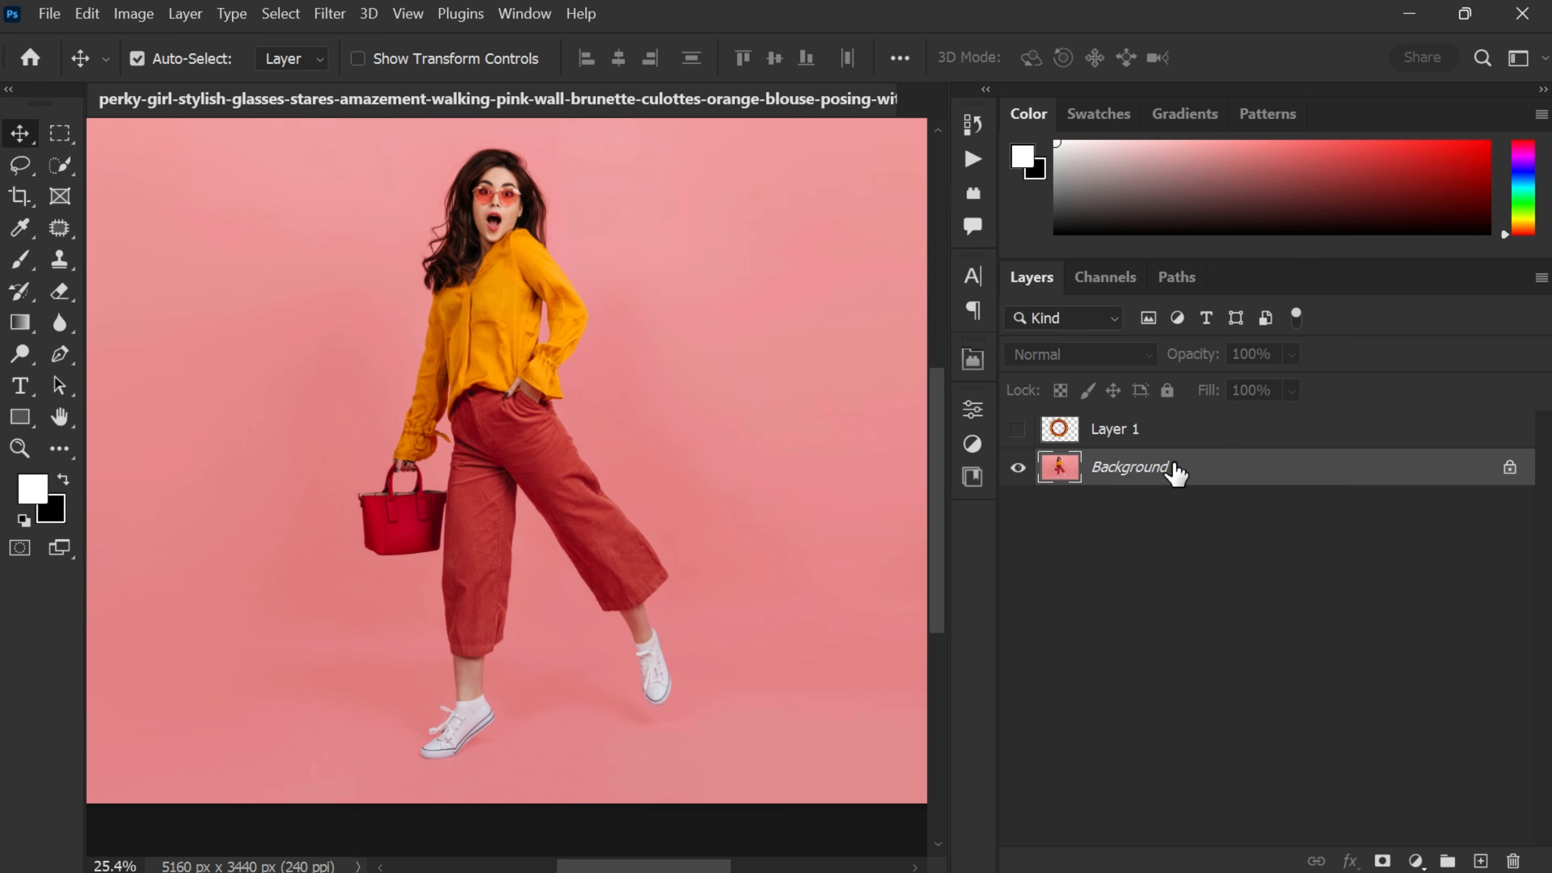
pyautogui.click(59, 166)
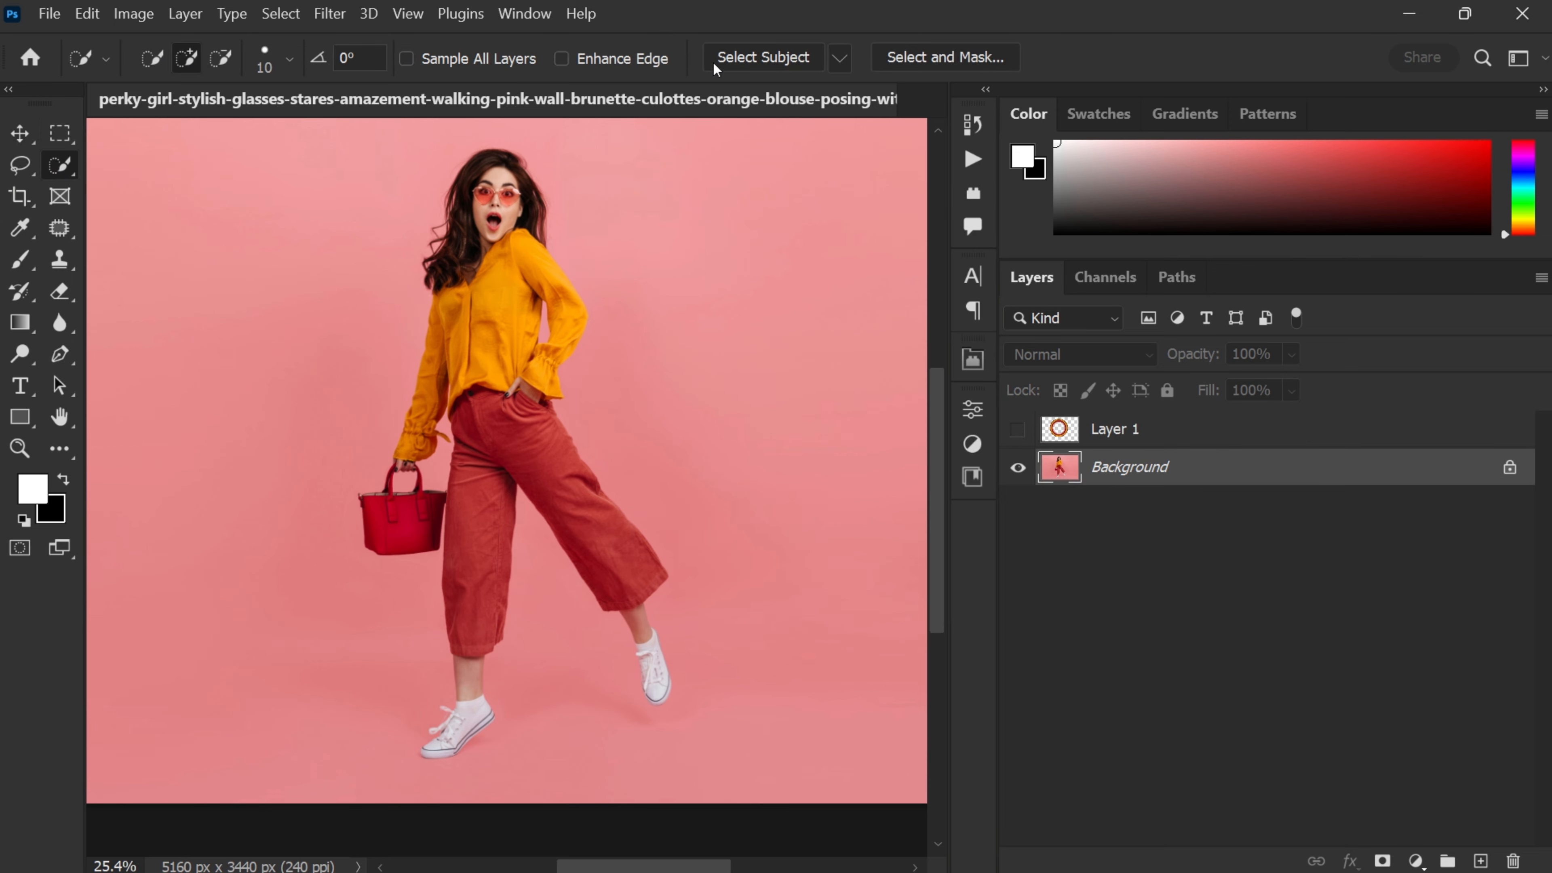
pyautogui.click(839, 59)
pyautogui.click(855, 94)
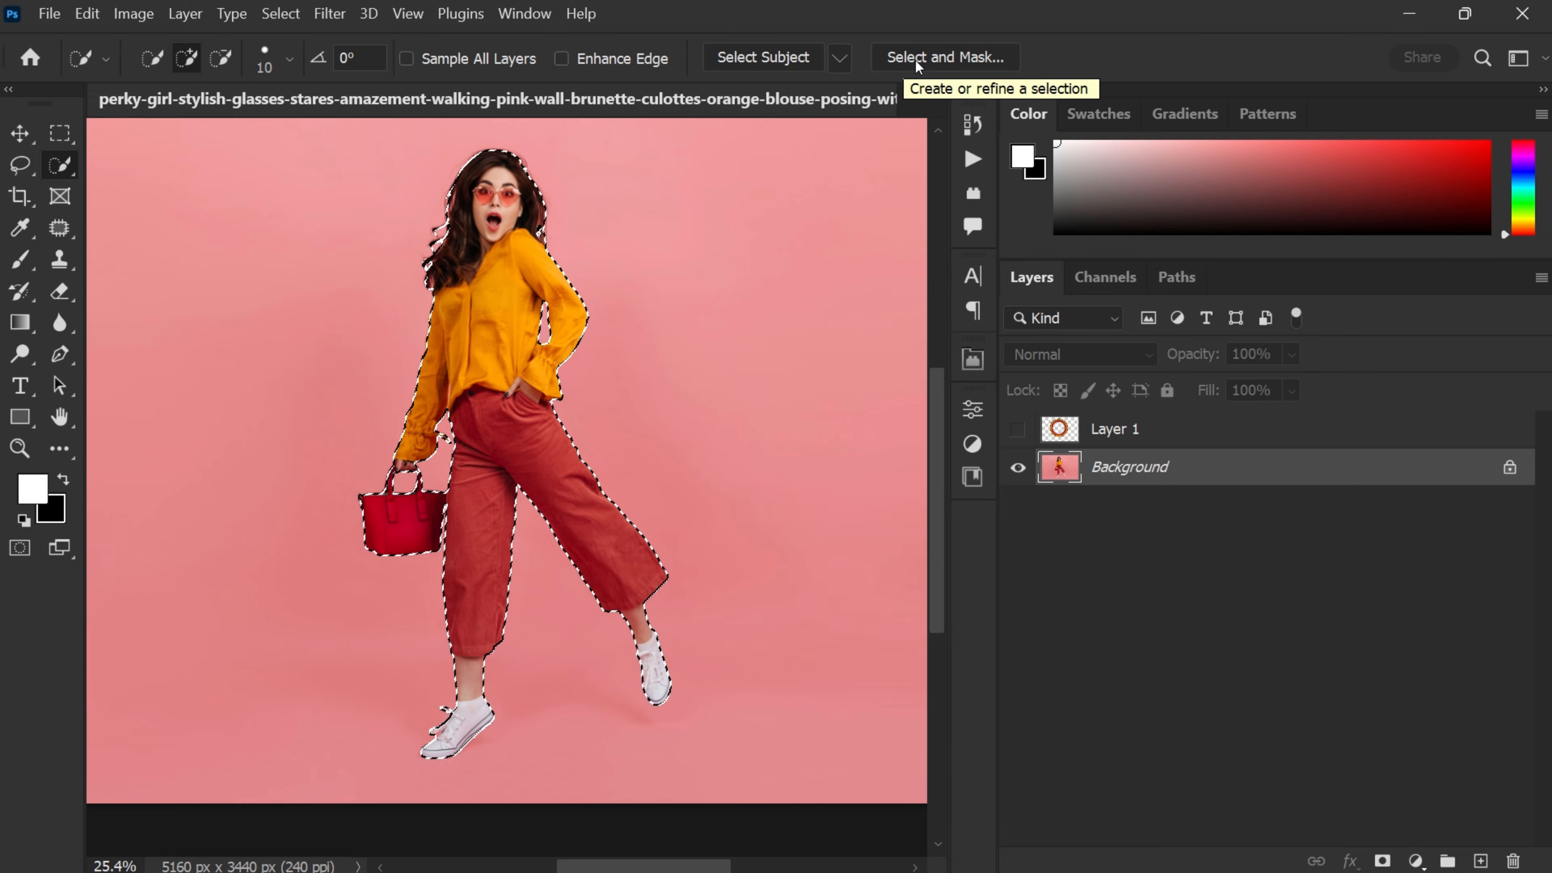
# Step: Refine the selection in Select and Mask with Refine Hair and Decontaminate Colors, outputting to New Layer with Layer Mask
pyautogui.click(926, 57)
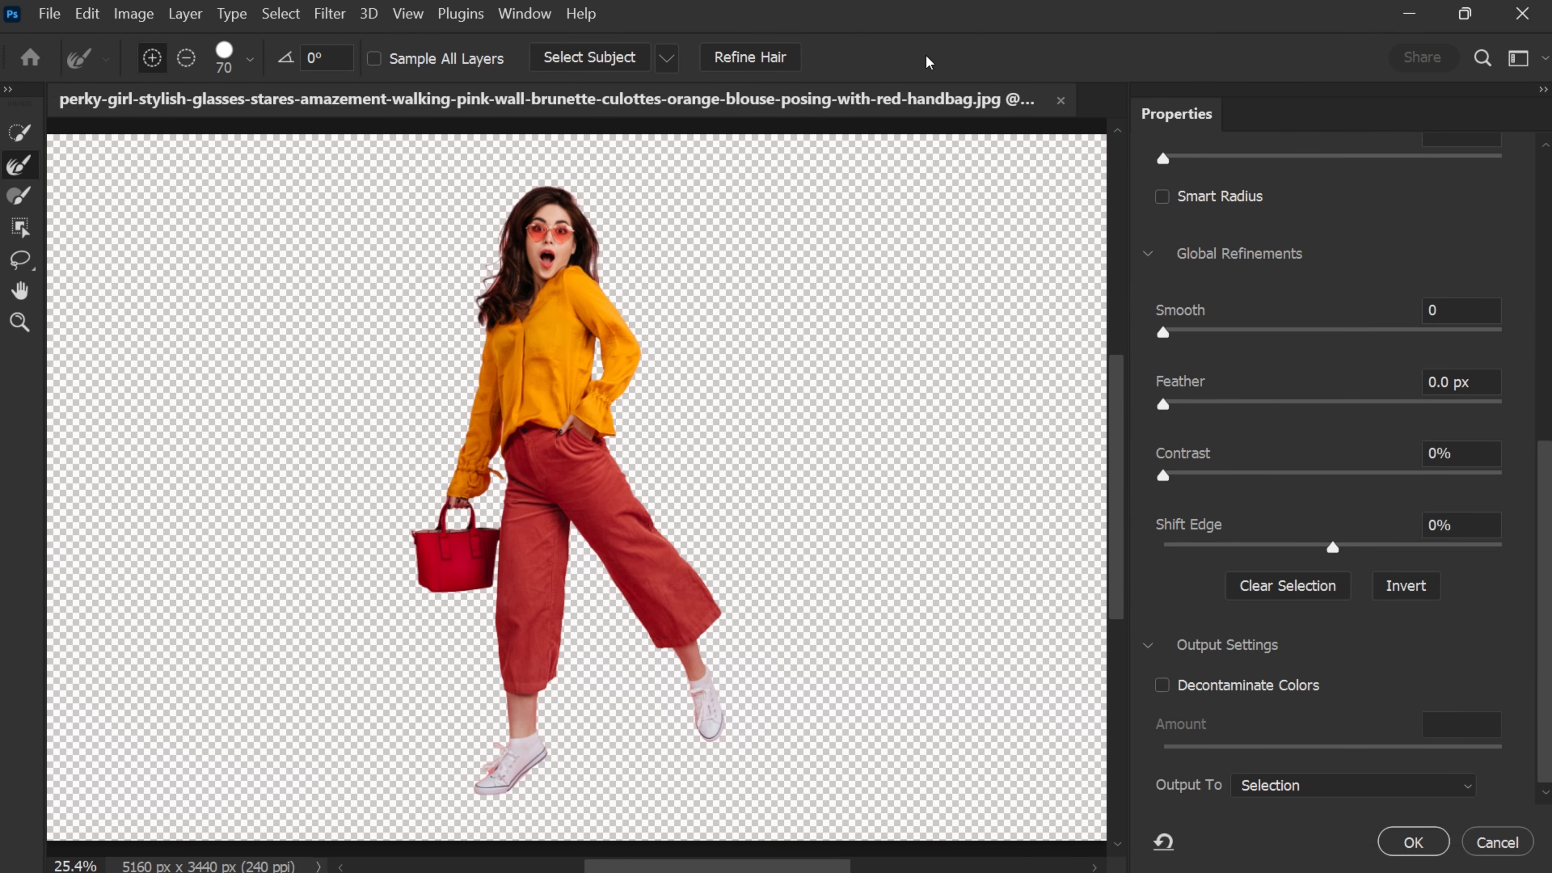
pyautogui.click(729, 55)
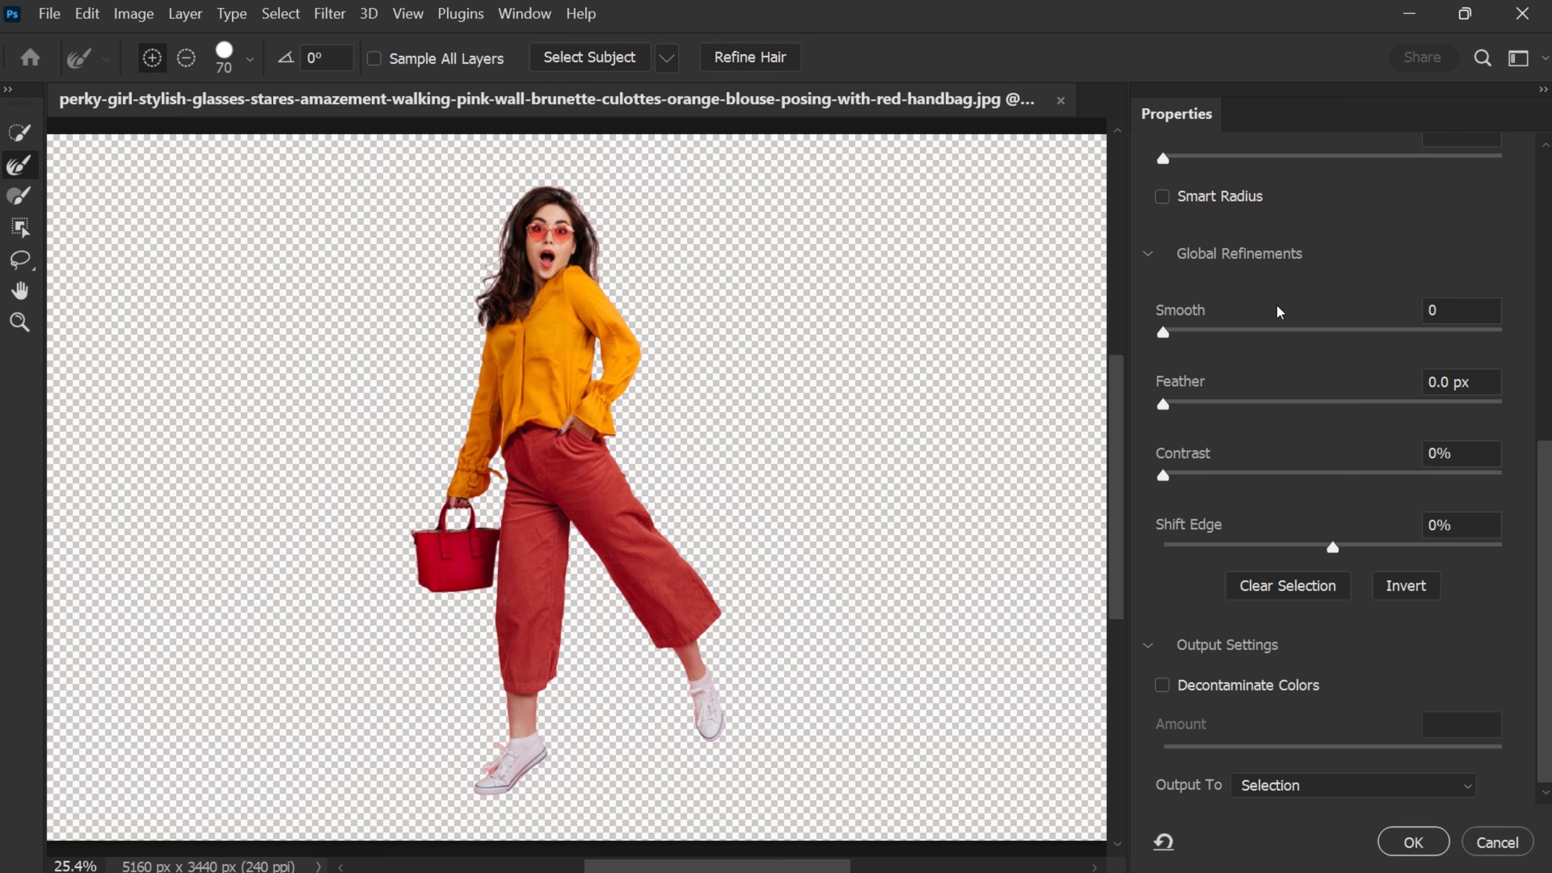
pyautogui.moveTo(1547, 540); pyautogui.dragTo(1519, 570)
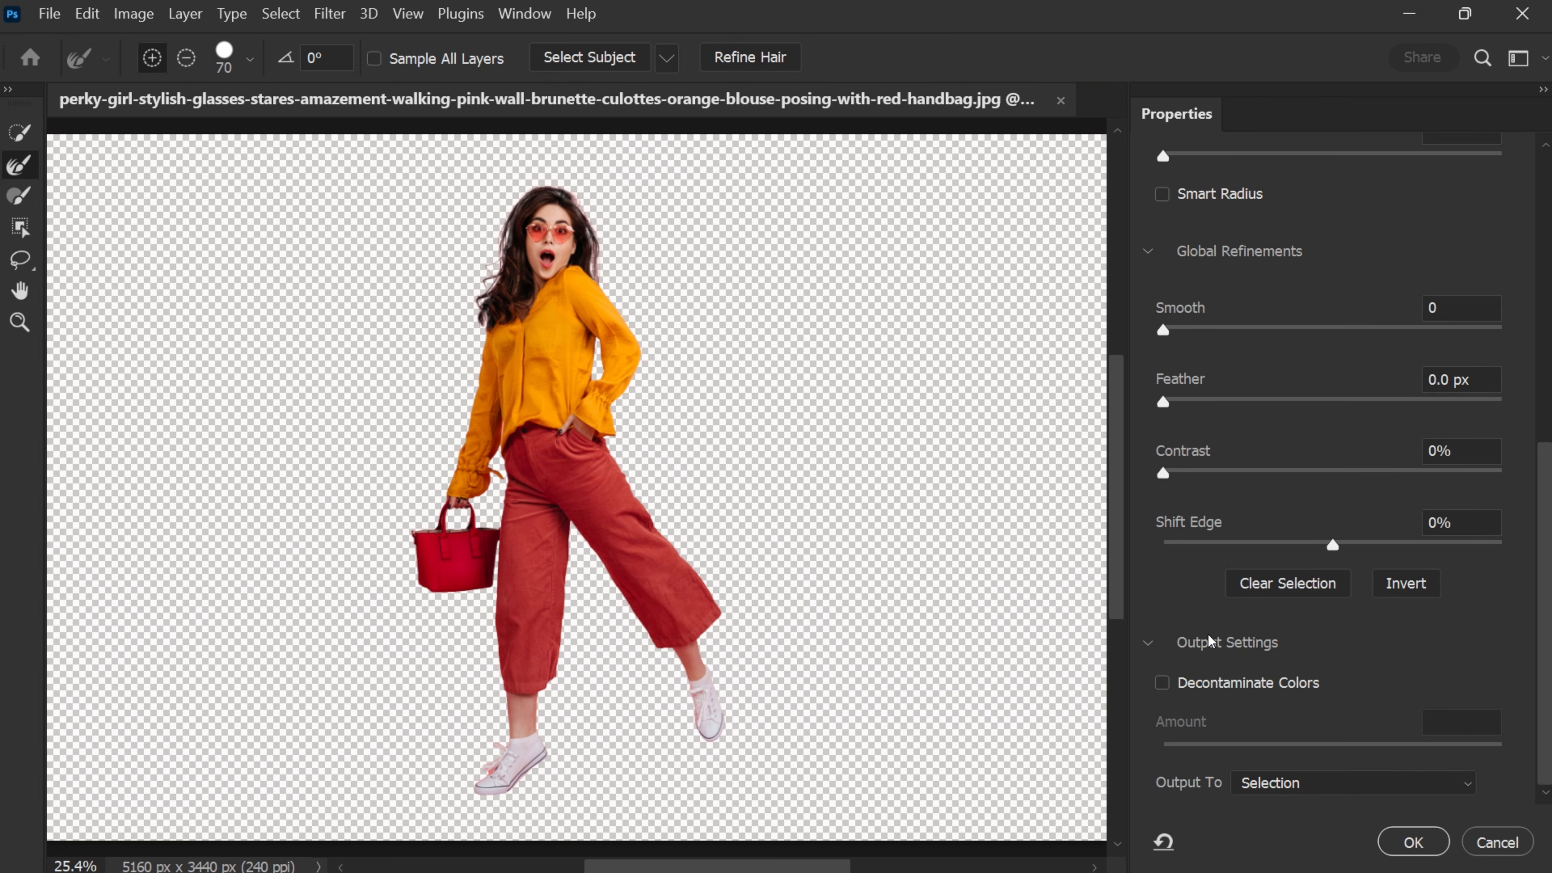
pyautogui.click(1148, 640)
pyautogui.click(1150, 640)
pyautogui.click(1161, 682)
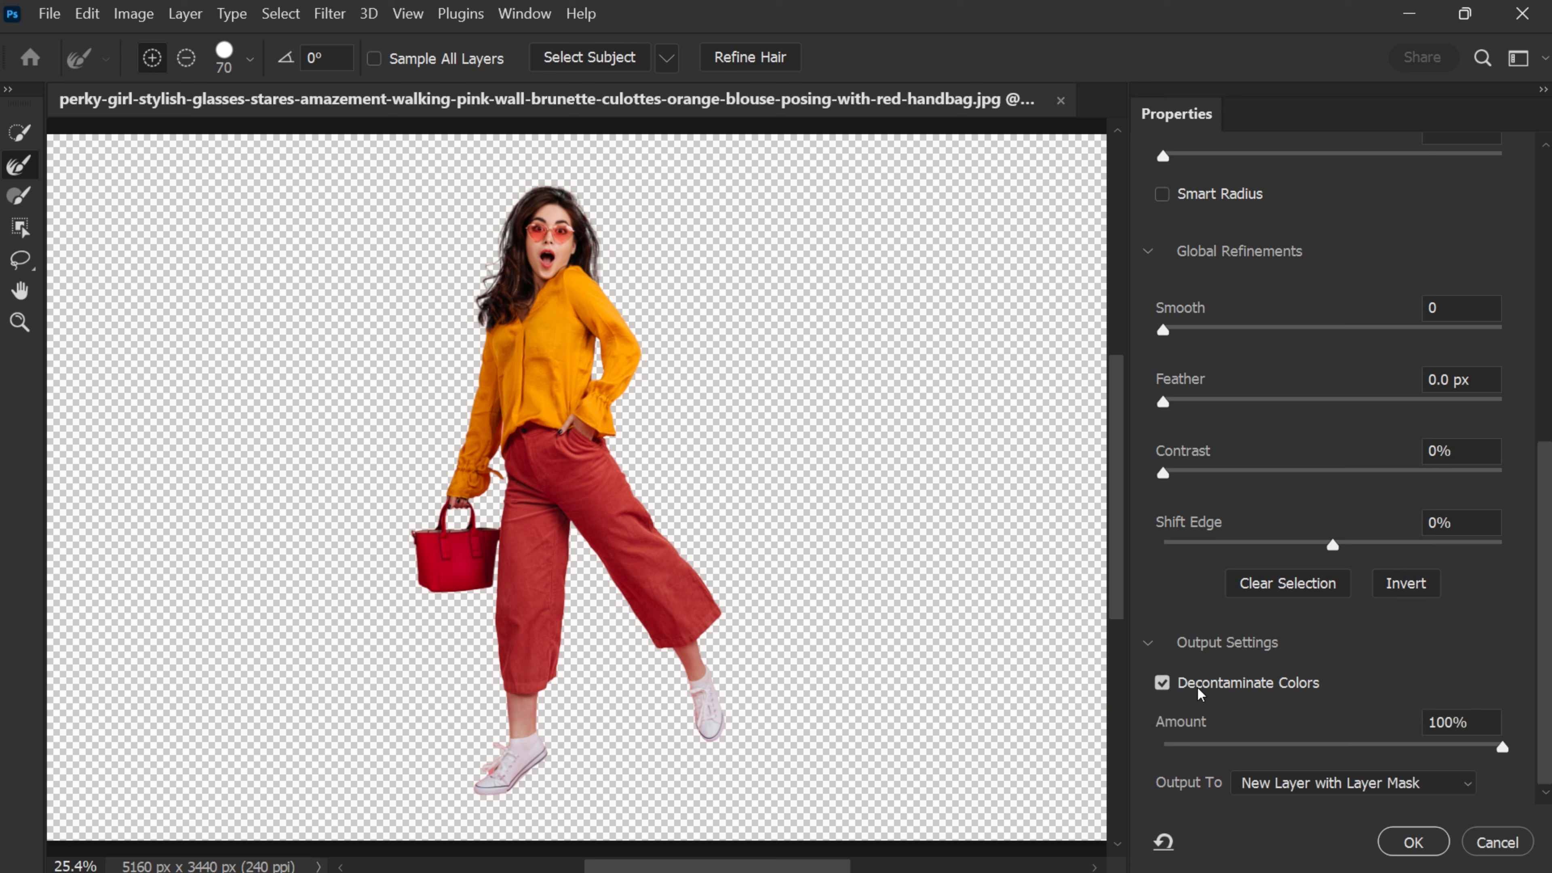
pyautogui.click(1389, 826)
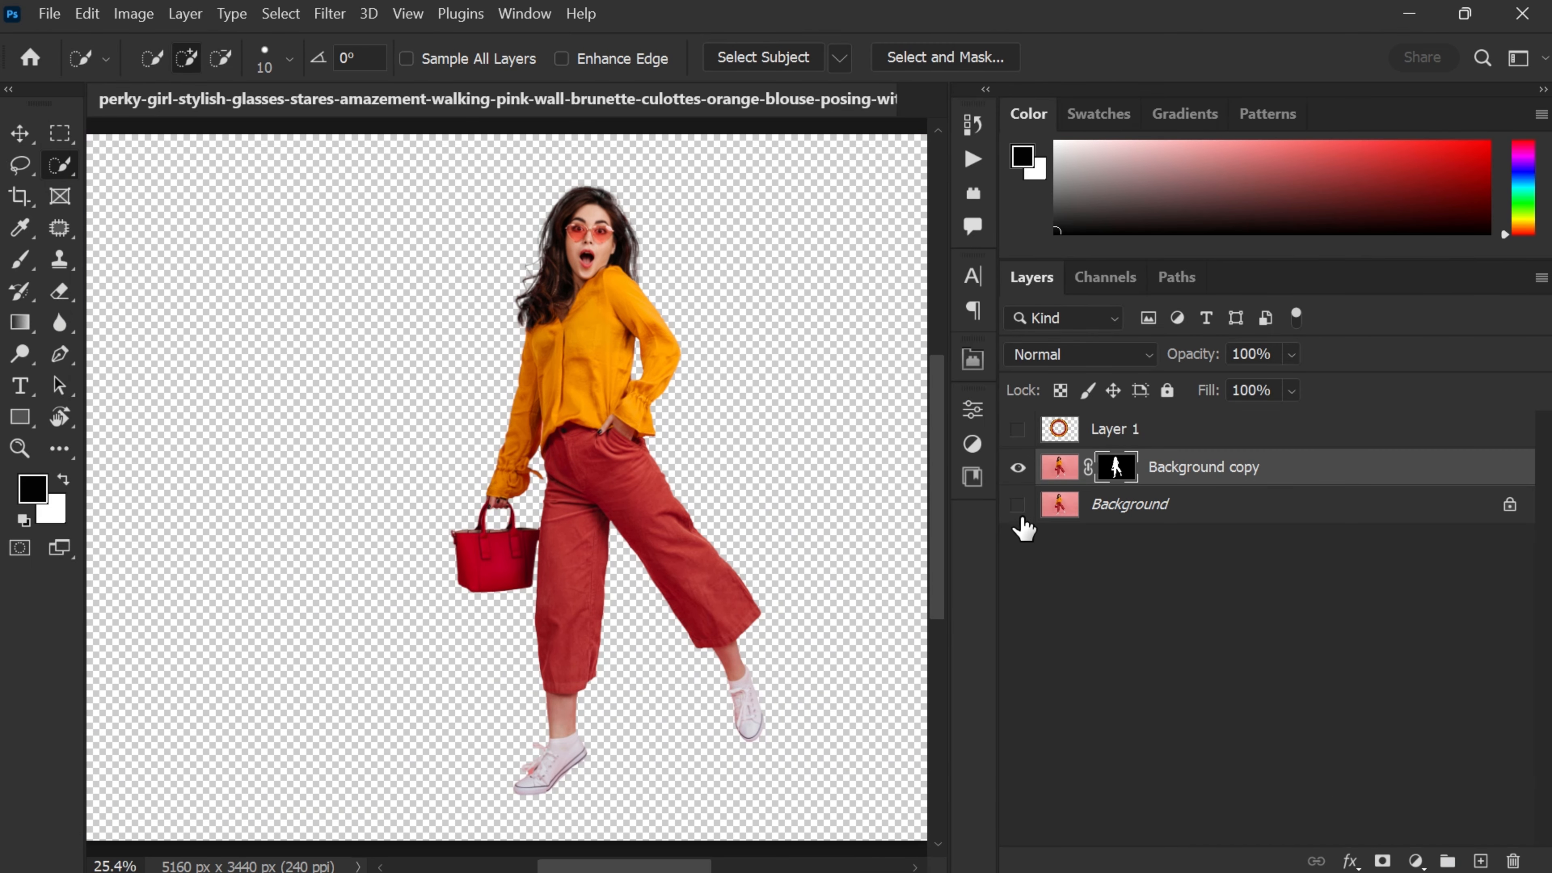
# Step: Show the Background and ring layers, and move the masked Background copy above Layer 1 so the woman stands in front
pyautogui.click(1017, 505)
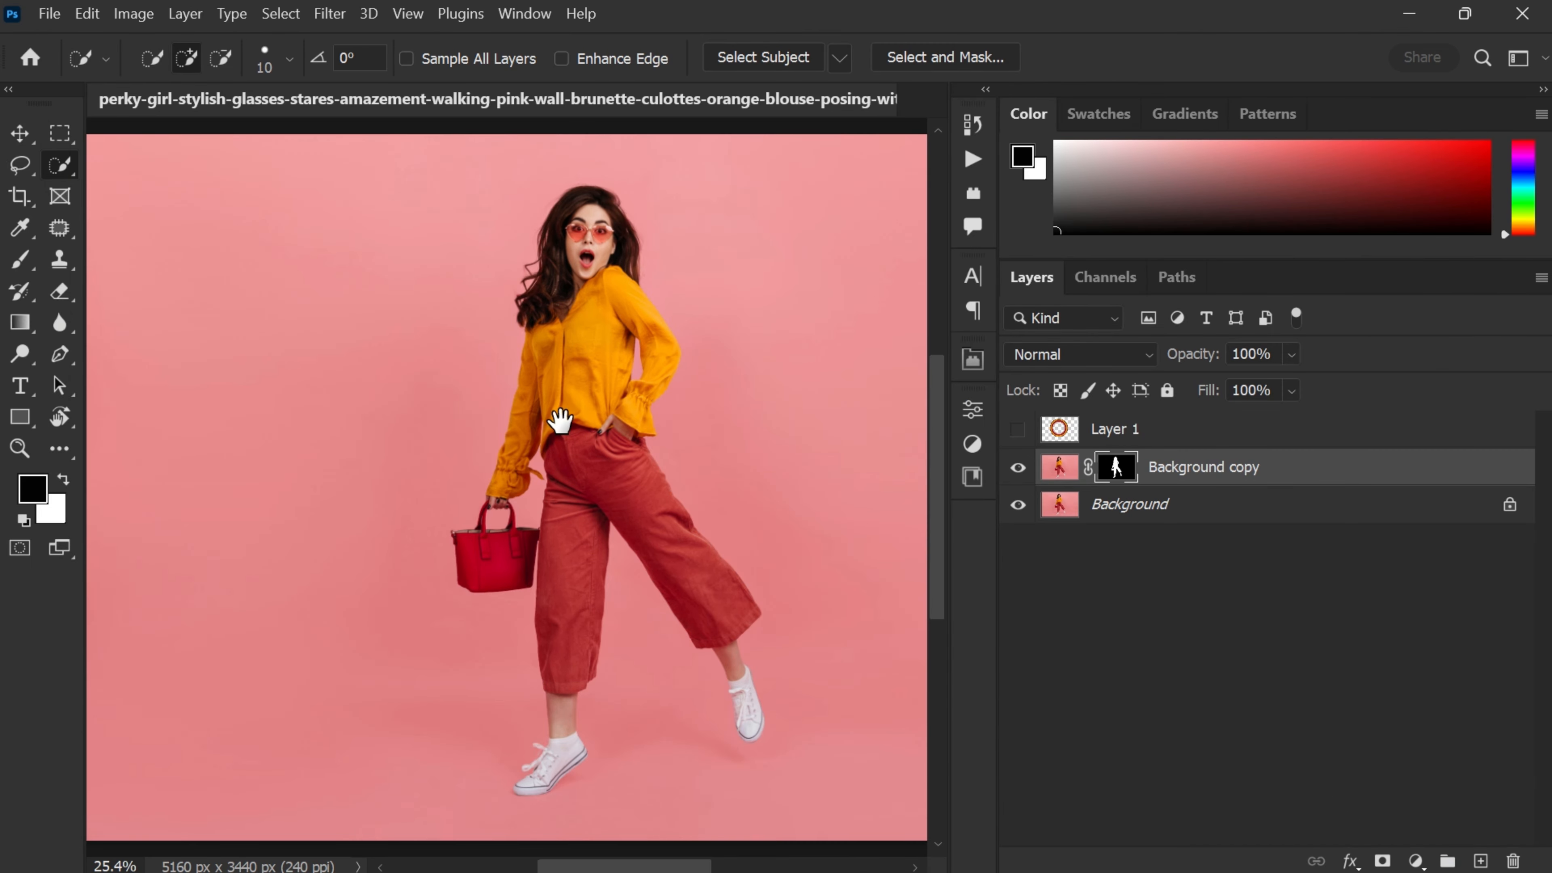
pyautogui.moveTo(560, 419); pyautogui.dragTo(542, 394)
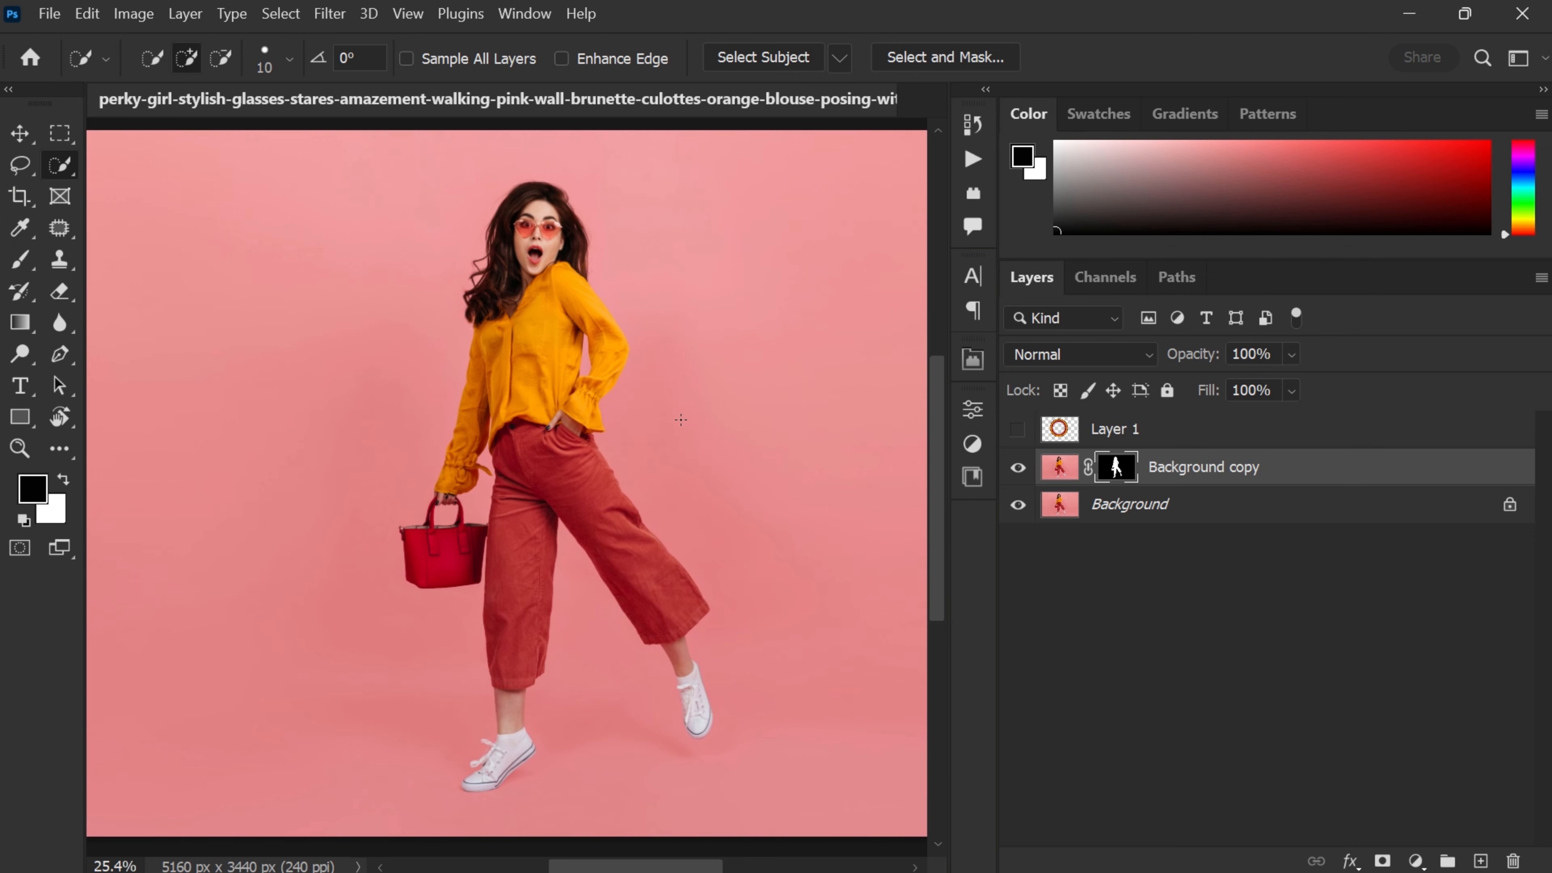
pyautogui.moveTo(589, 310); pyautogui.dragTo(561, 318)
pyautogui.press('ctrl')
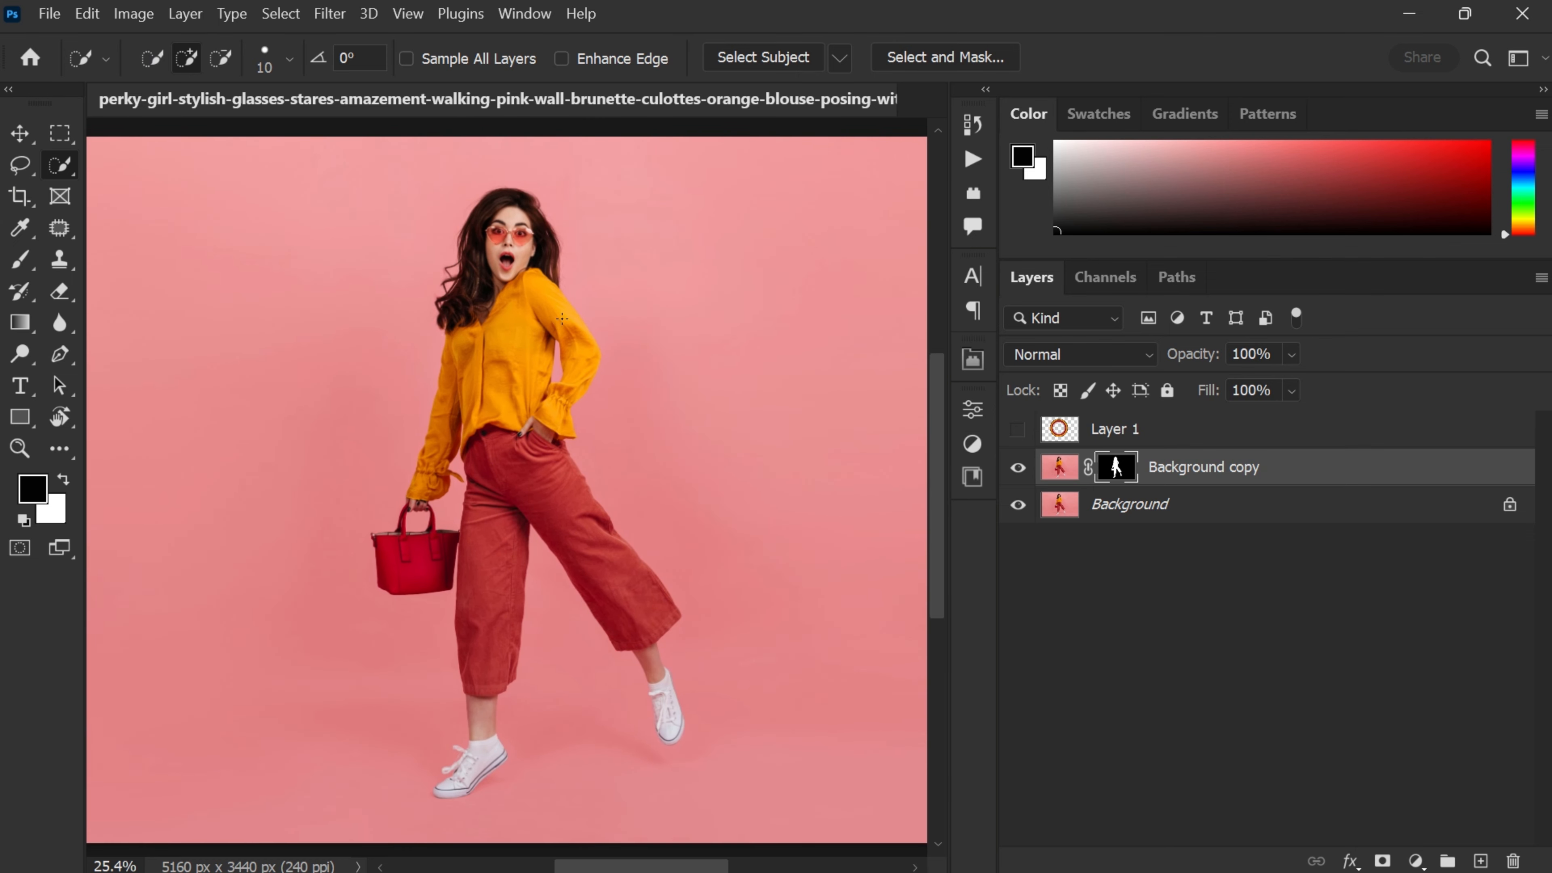
pyautogui.press('ctrl')
pyautogui.moveTo(1206, 474); pyautogui.dragTo(1181, 435)
pyautogui.press('x')
pyautogui.click(1017, 467)
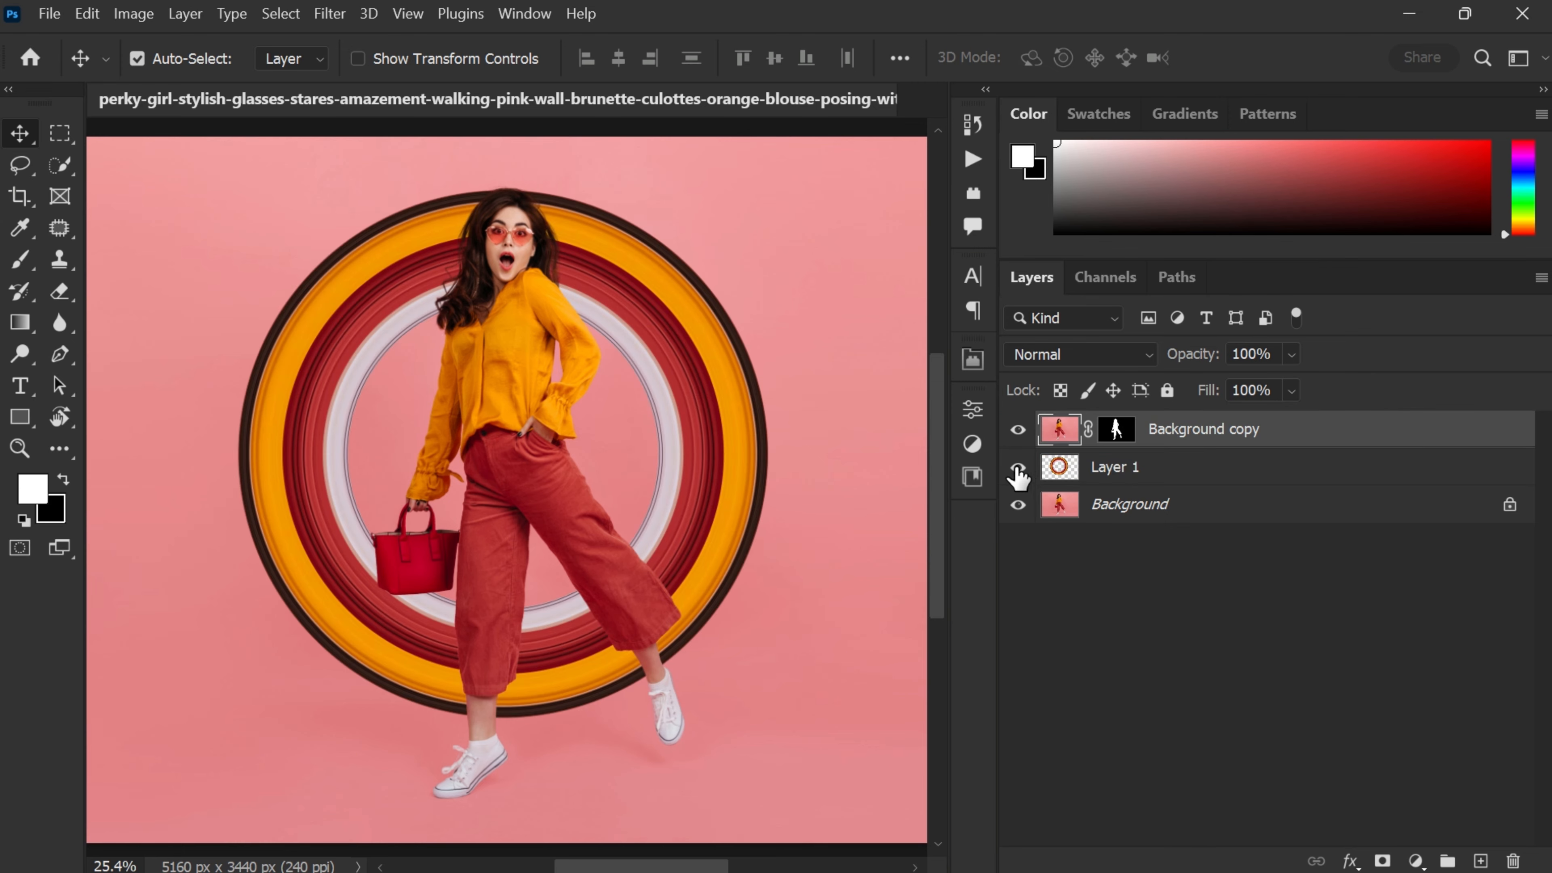
# Step: Shift the ring slightly to the right and nudge it back a little to centre it behind the woman
pyautogui.moveTo(605, 279); pyautogui.dragTo(622, 279)
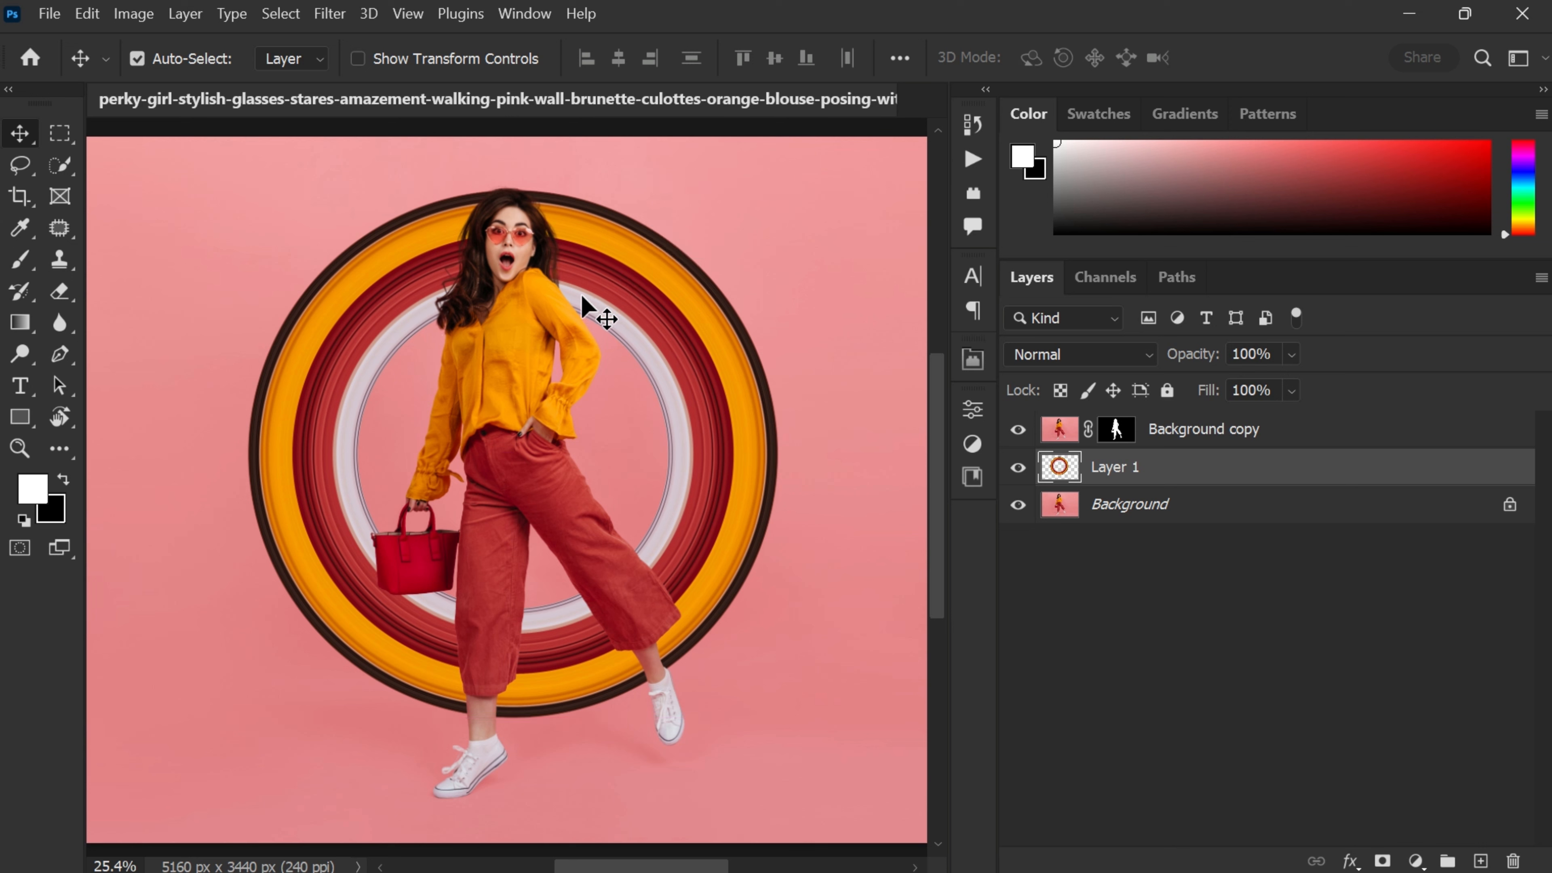
pyautogui.press('Left')
pyautogui.press('Left')
pyautogui.press('Left')
pyautogui.press('Left')
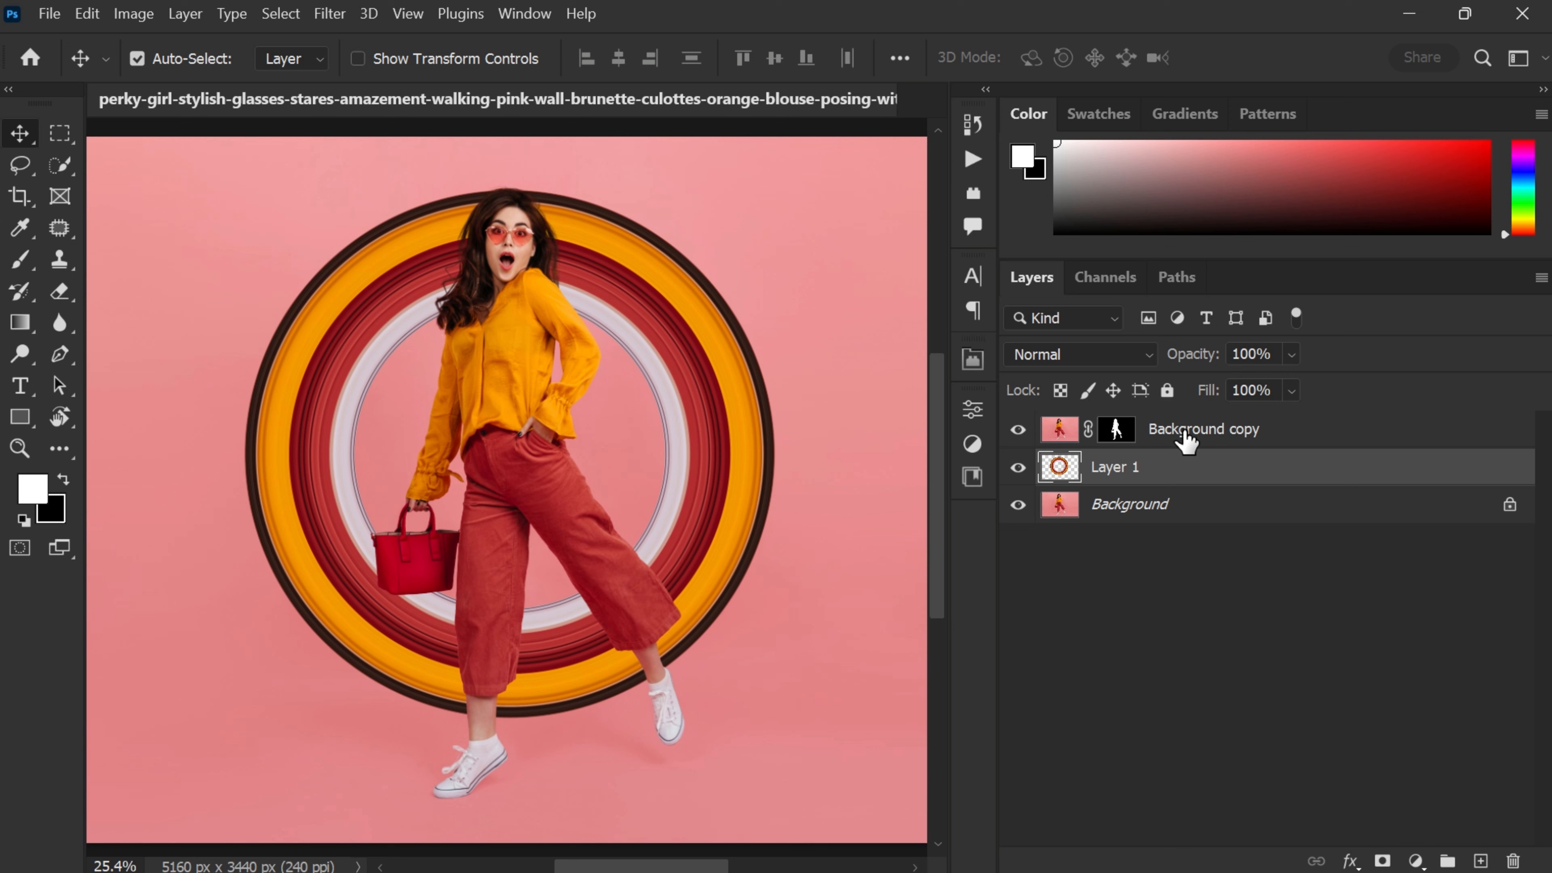
# Step: Load the ring's pixels as a selection and target the layer mask of Background copy
pyautogui.rightClick(1057, 471)
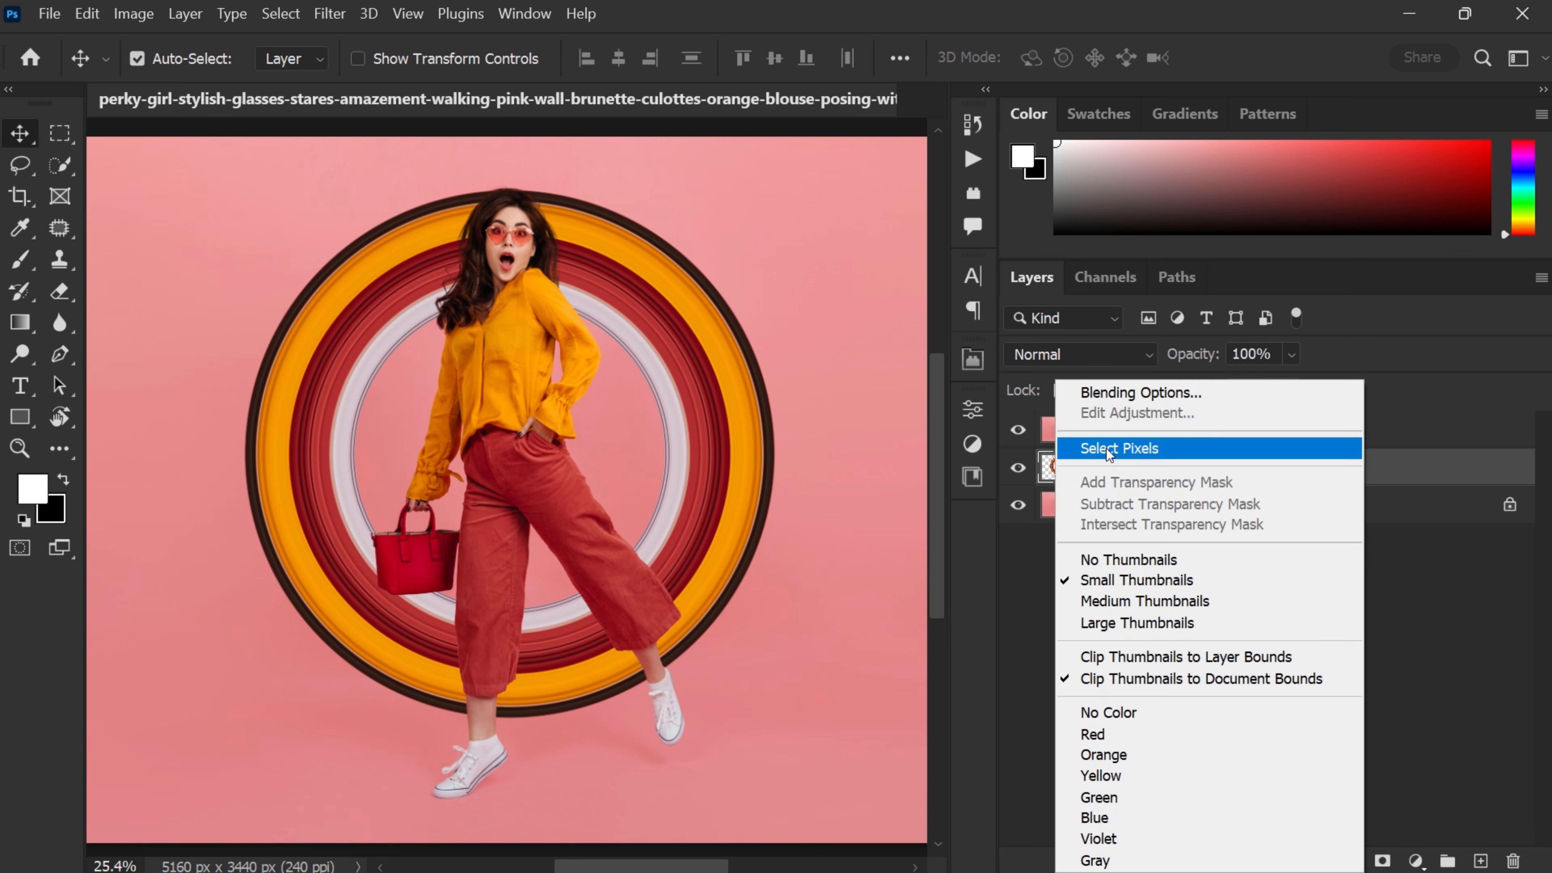
pyautogui.click(1114, 448)
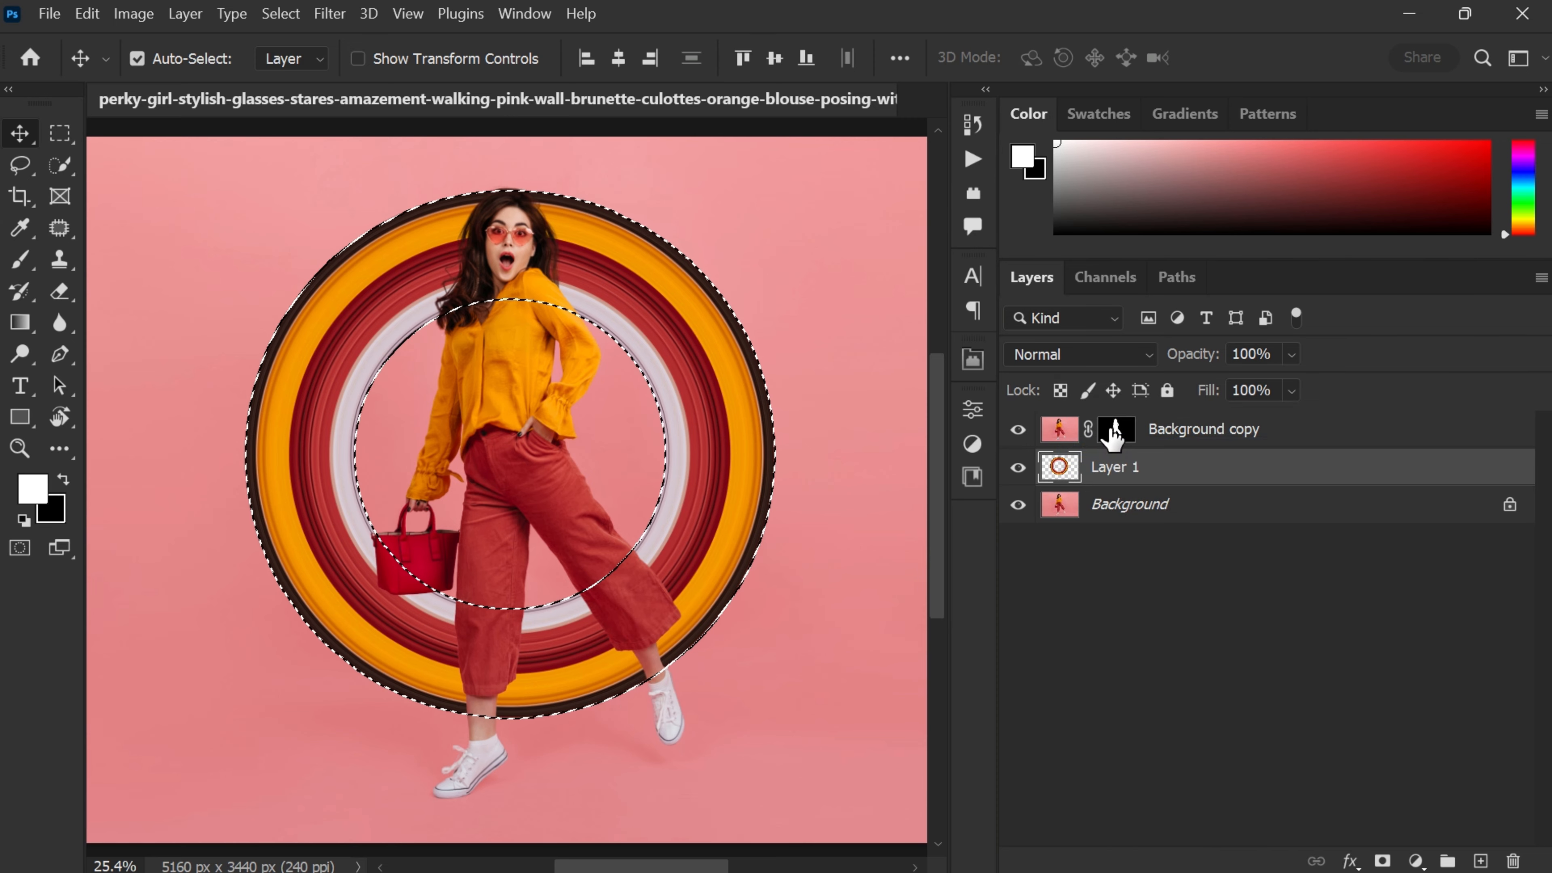
pyautogui.click(1114, 430)
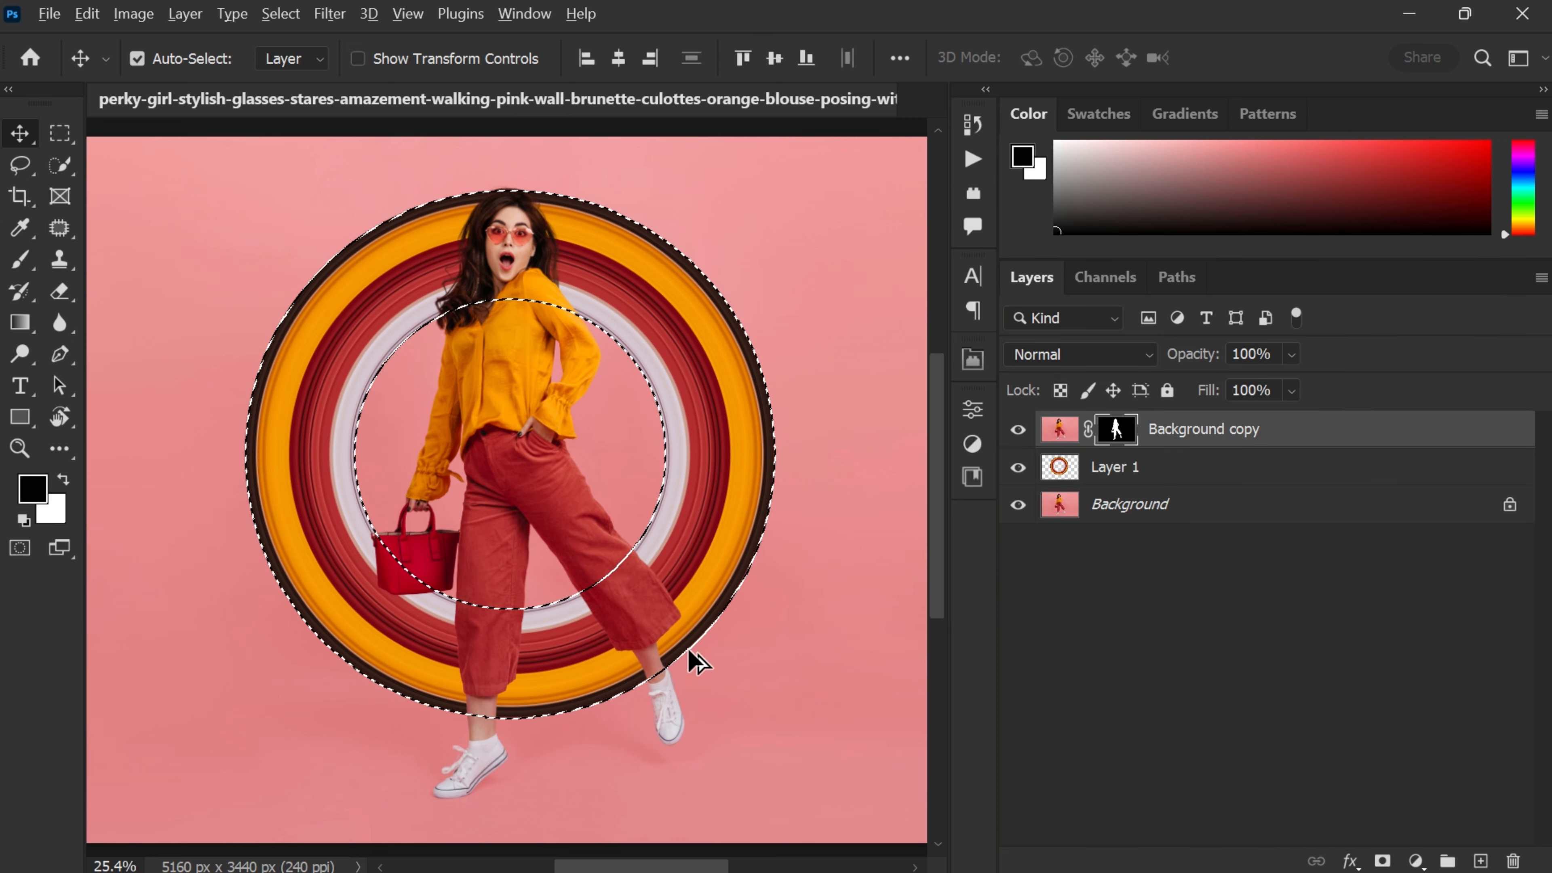
# Step: Paint black on the mask with a 250 px brush inside the ring selection to hide the raised trouser leg and ankle
pyautogui.scroll(3, 653, 710)
pyautogui.click(20, 259)
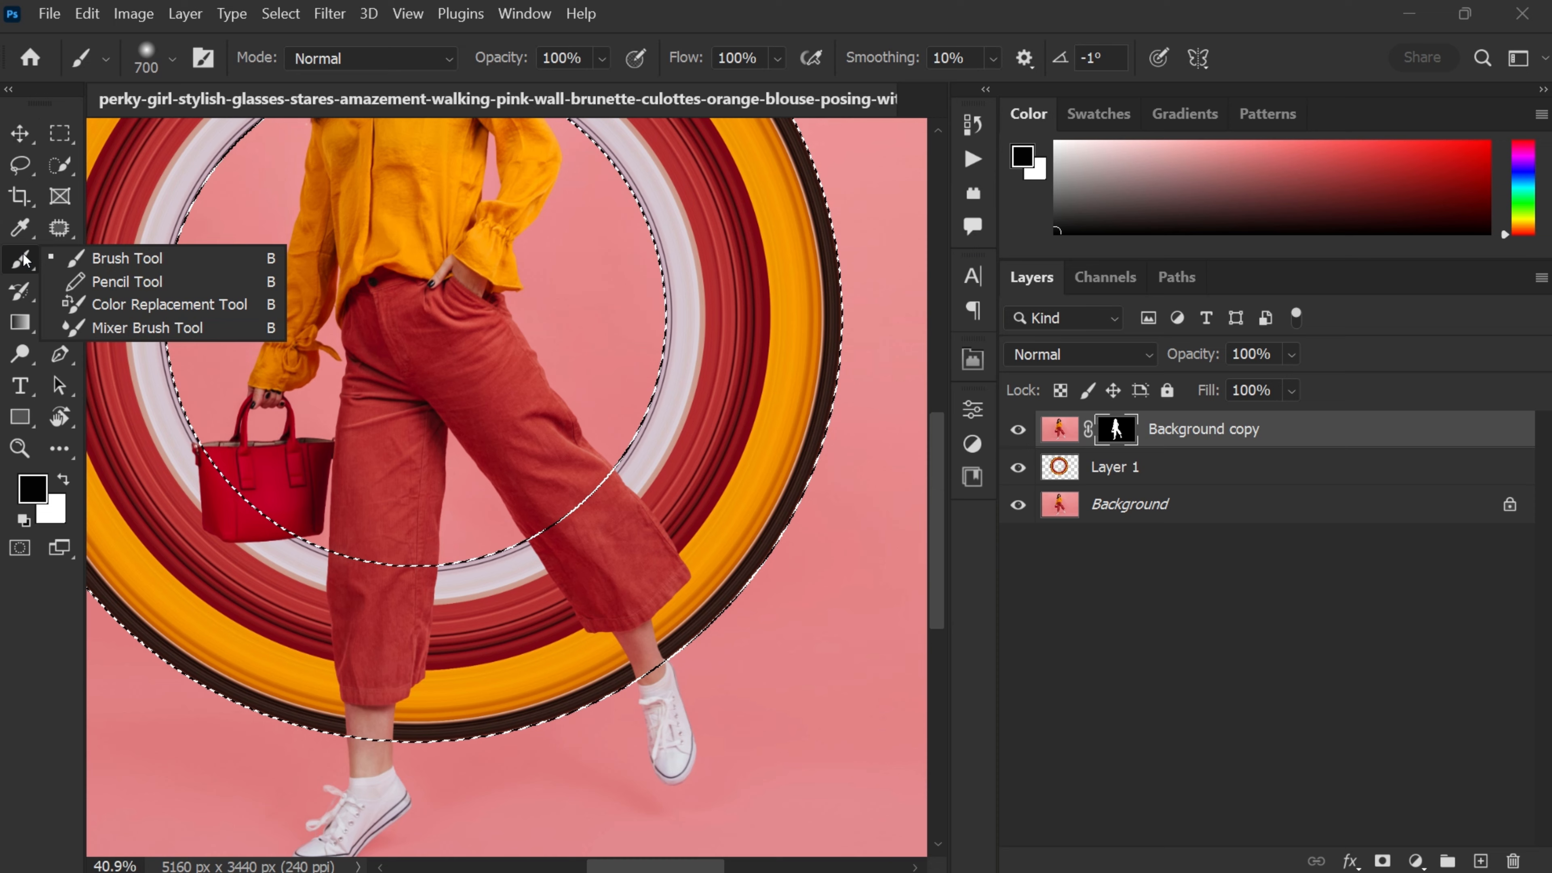
pyautogui.click(154, 256)
pyautogui.click(63, 479)
pyautogui.click(64, 479)
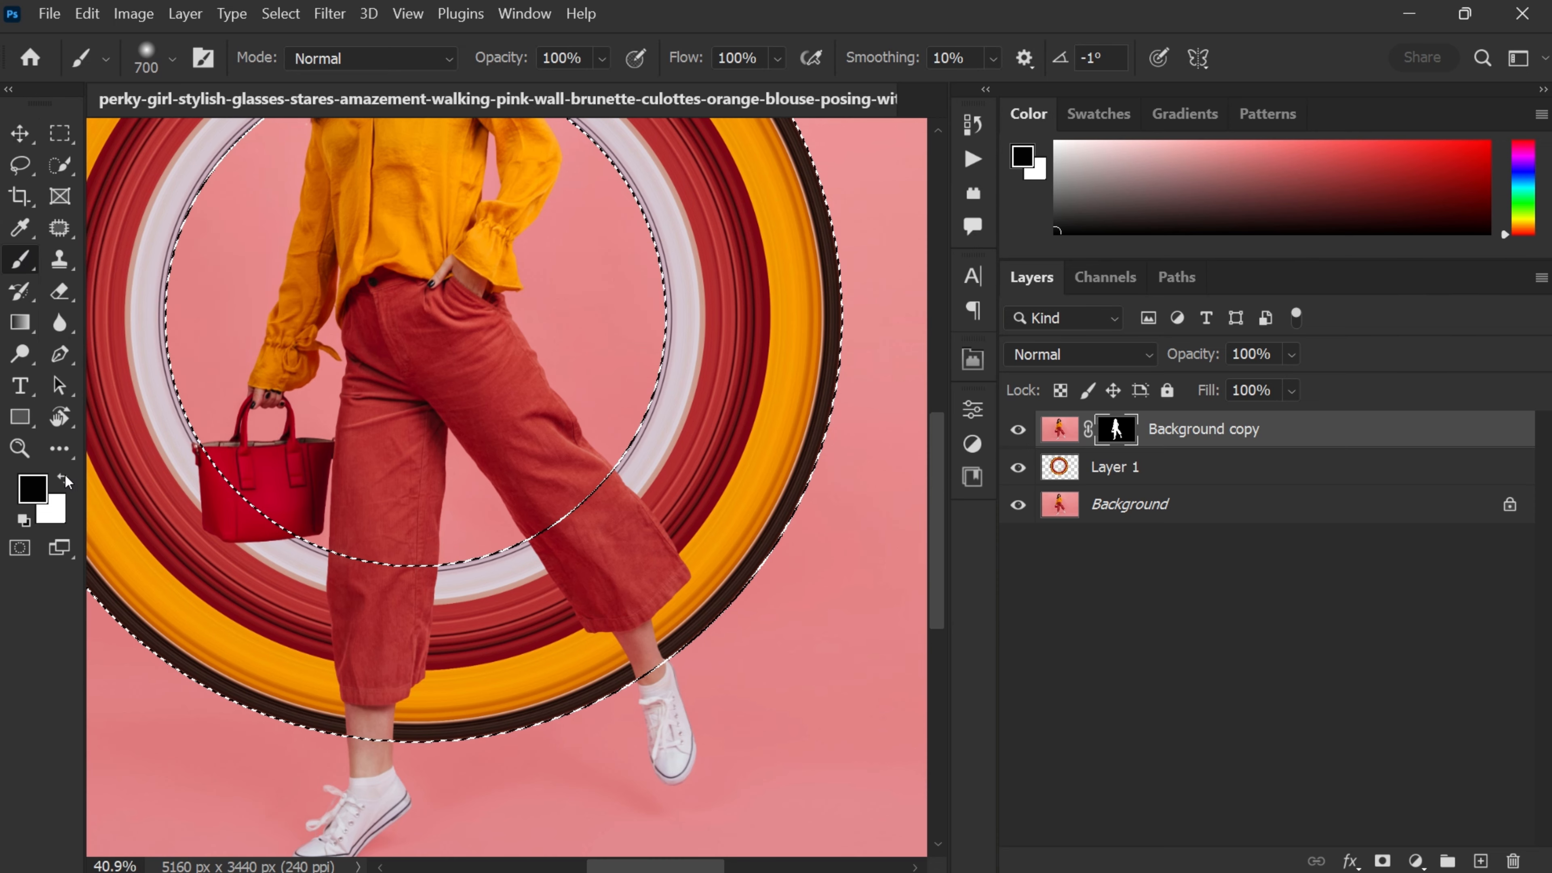
pyautogui.scroll(3, 568, 507)
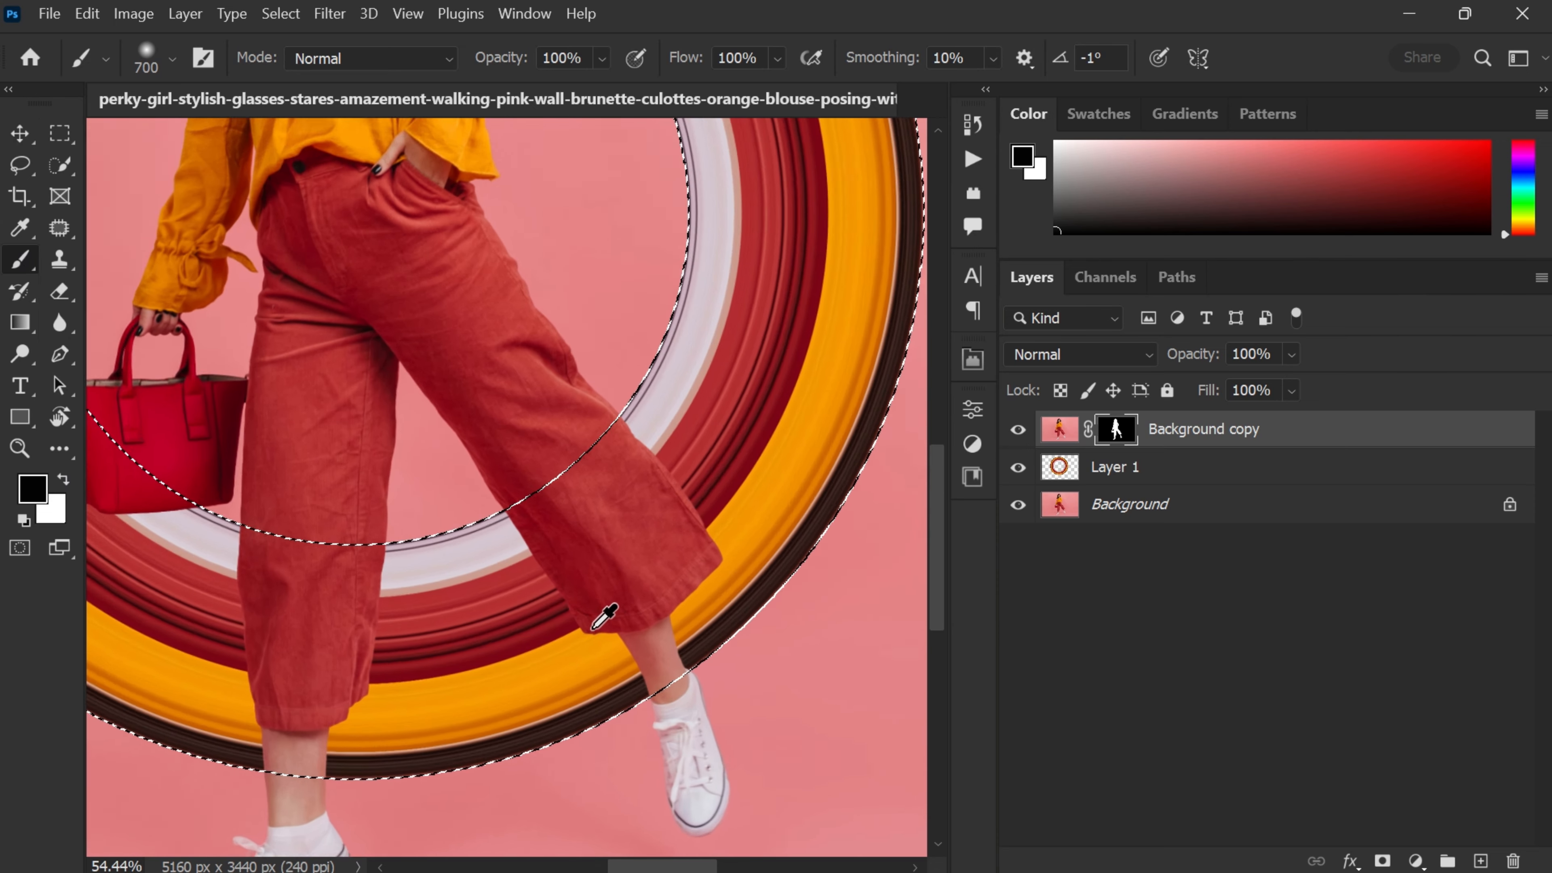
pyautogui.press('[')
pyautogui.press('[')
pyautogui.press('[')
pyautogui.press('[')
pyautogui.press('[')
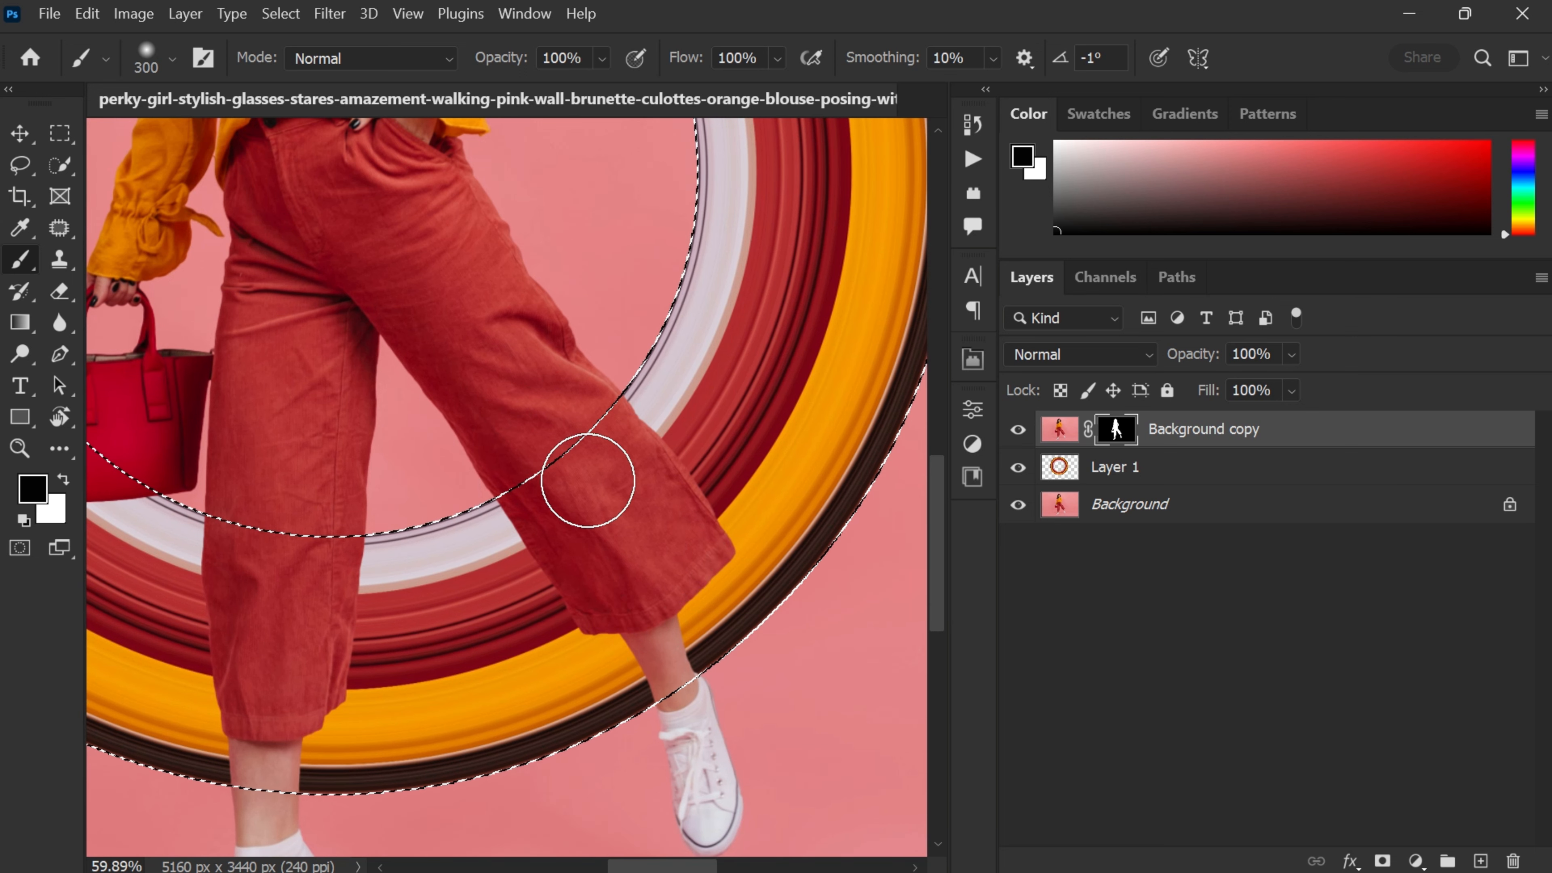
pyautogui.moveTo(638, 398)
pyautogui.mouseDown()
pyautogui.moveTo(556, 496)
pyautogui.moveTo(619, 438)
pyautogui.moveTo(578, 502)
pyautogui.moveTo(638, 519)
pyautogui.moveTo(656, 558)
pyautogui.moveTo(793, 583)
pyautogui.moveTo(732, 623)
pyautogui.mouseUp()
pyautogui.moveTo(808, 509)
pyautogui.mouseDown()
pyautogui.moveTo(698, 344)
pyautogui.moveTo(664, 512)
pyautogui.mouseUp()
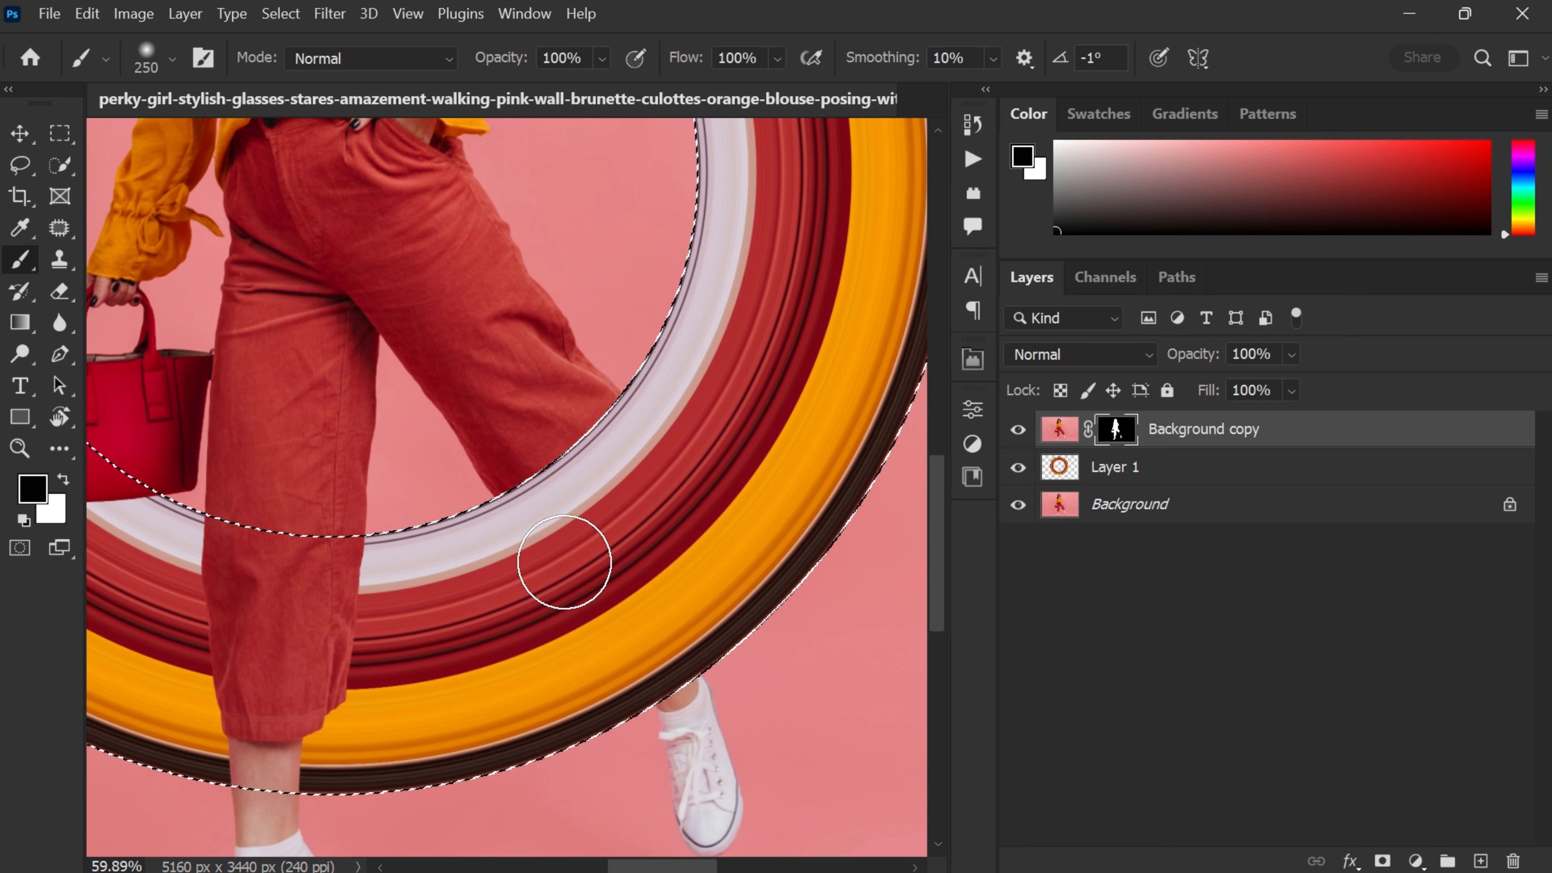
# Step: Switch to the Move tool and remove the ring selection
pyautogui.hotkey('ctrl', '0')
pyautogui.press('v')
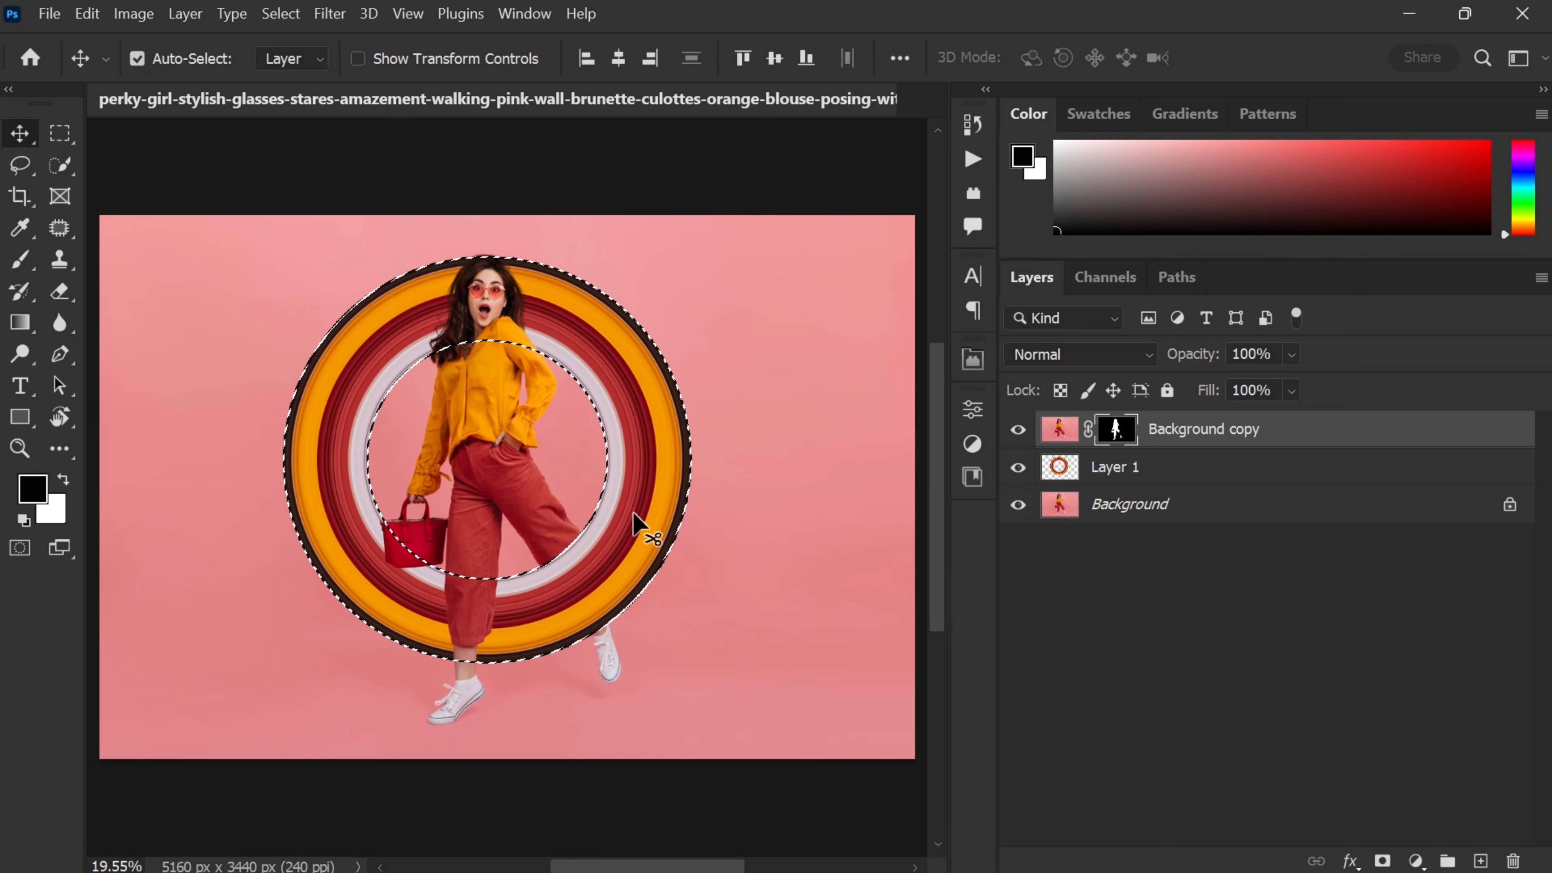
pyautogui.hotkey('ctrl', 'd')
pyautogui.scroll(2, 483, 474)
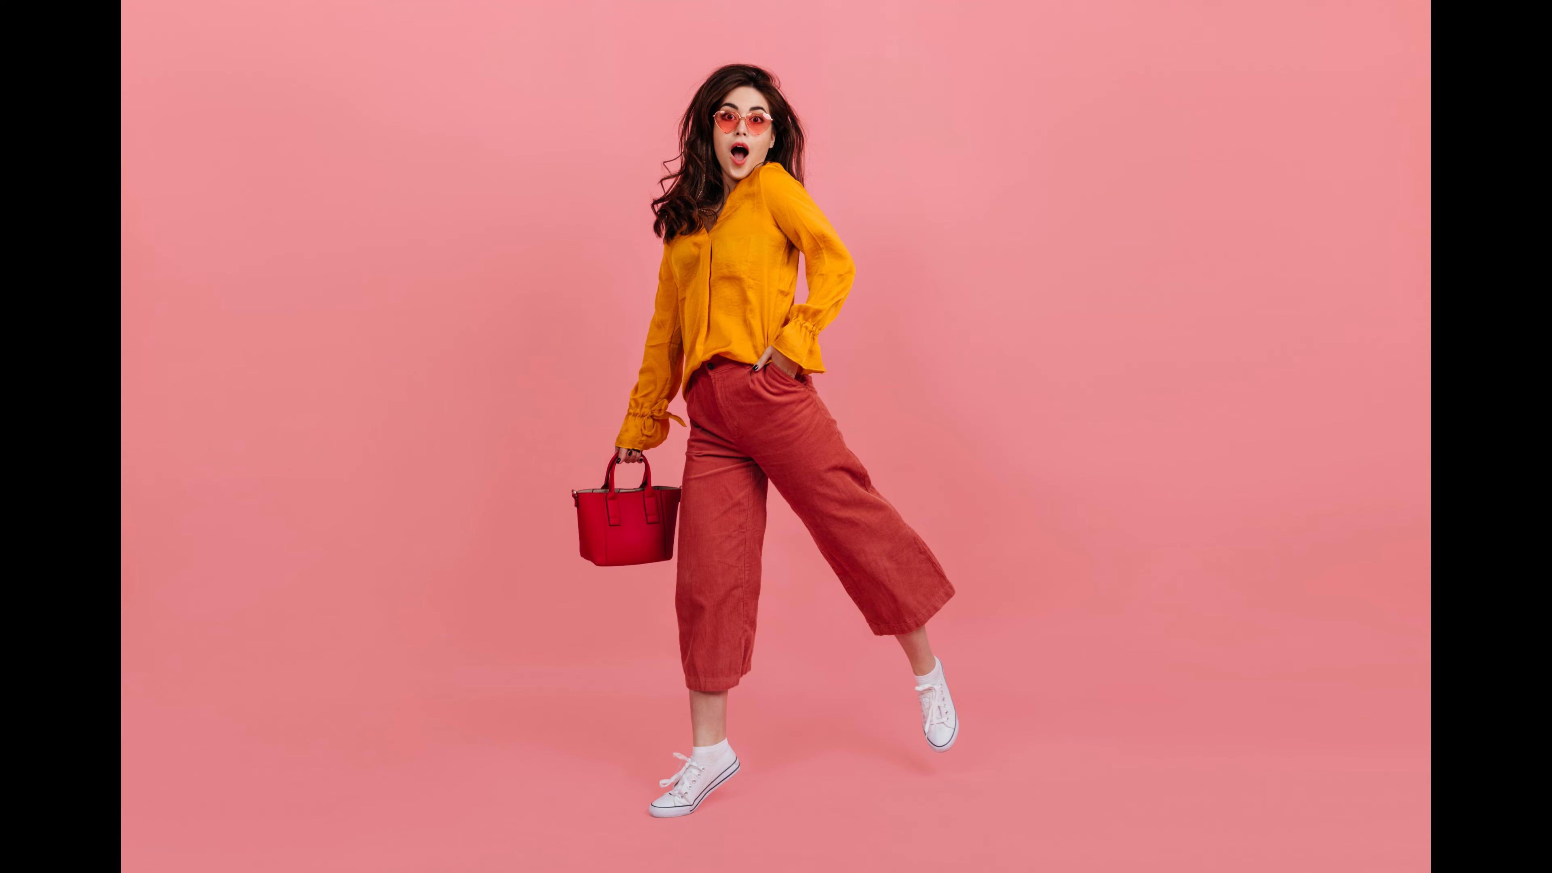